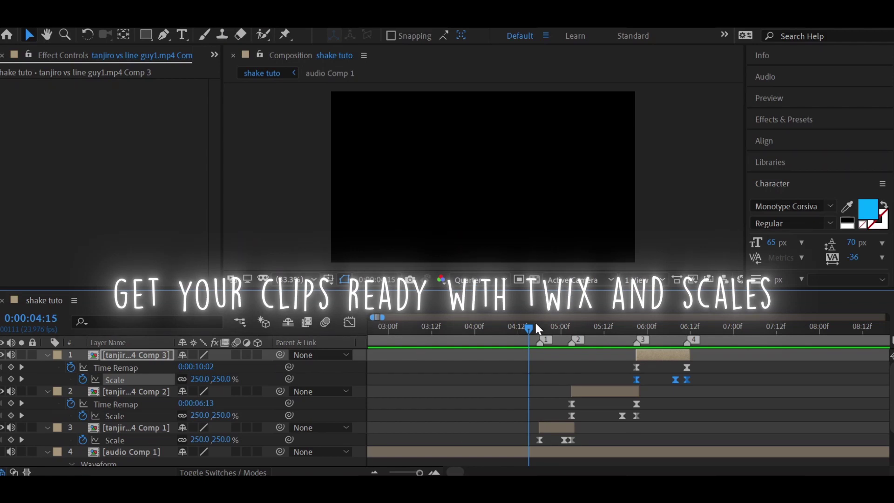
Step: Preview the clips, park at 0:00:04:18, zoom in and select layer 3 (tanjiro Comp 1)
{"action": "mouse_move", "coordinate": [535, 331]}
{"action": "left_mouse_down"}
{"action": "mouse_move", "coordinate": [644, 344]}
{"action": "mouse_move", "coordinate": [533, 354]}
{"action": "left_mouse_up"}
{"action": "key", "text": "space"}
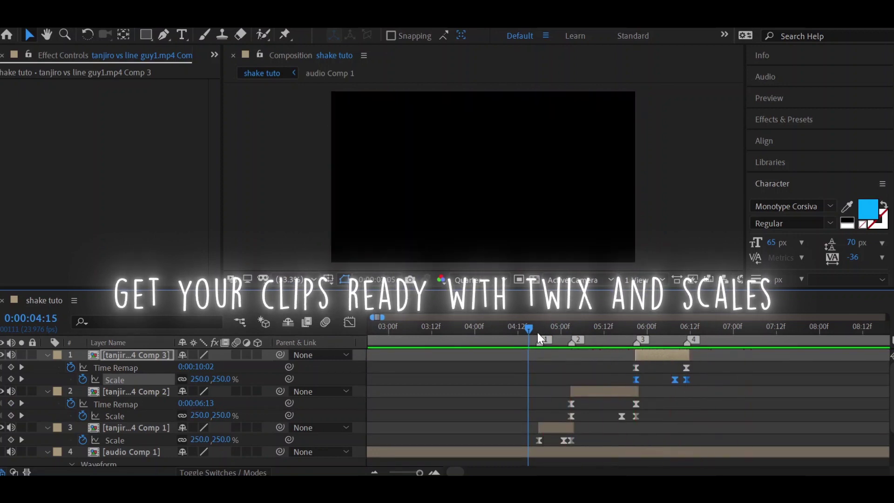
{"action": "left_click", "coordinate": [541, 333]}
{"action": "key", "text": "equal"}
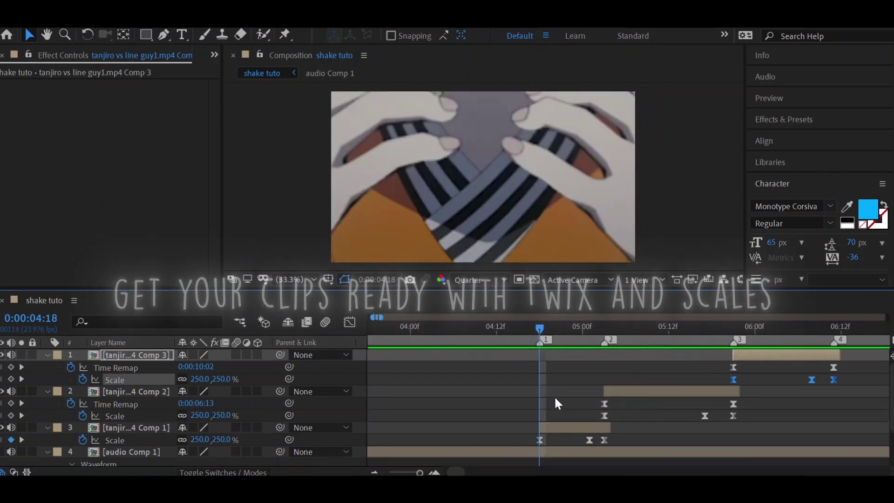
{"action": "scroll", "coordinate": [555, 399], "scroll_direction": "down", "scroll_amount": 2}
{"action": "left_click", "coordinate": [577, 415]}
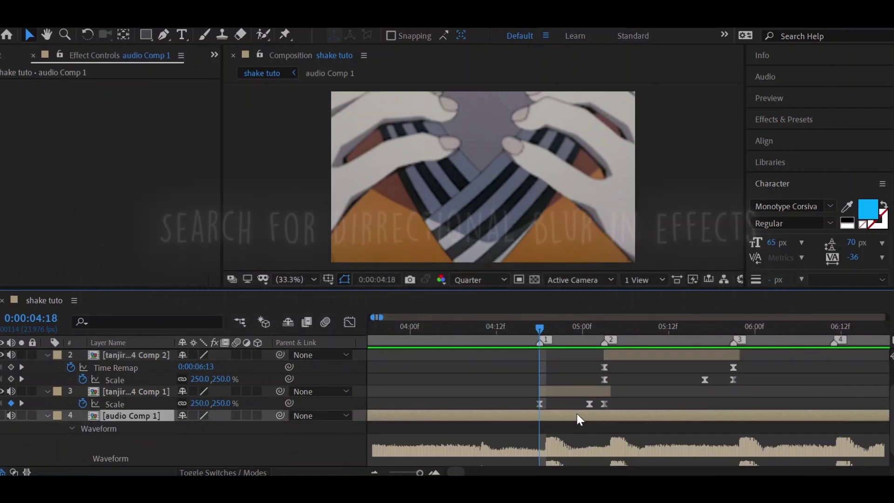
{"action": "scroll", "coordinate": [570, 399], "scroll_direction": "up", "scroll_amount": 2}
{"action": "left_click", "coordinate": [563, 410]}
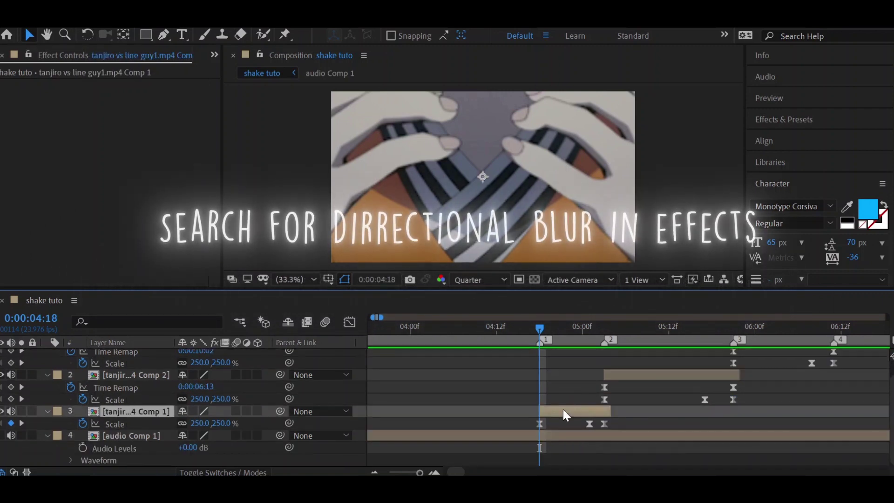
Step: Apply Directional Blur to tanjiro Comp 1 and shift its Direction keyframe a few frames later
{"action": "key", "text": "ctrl+space"}
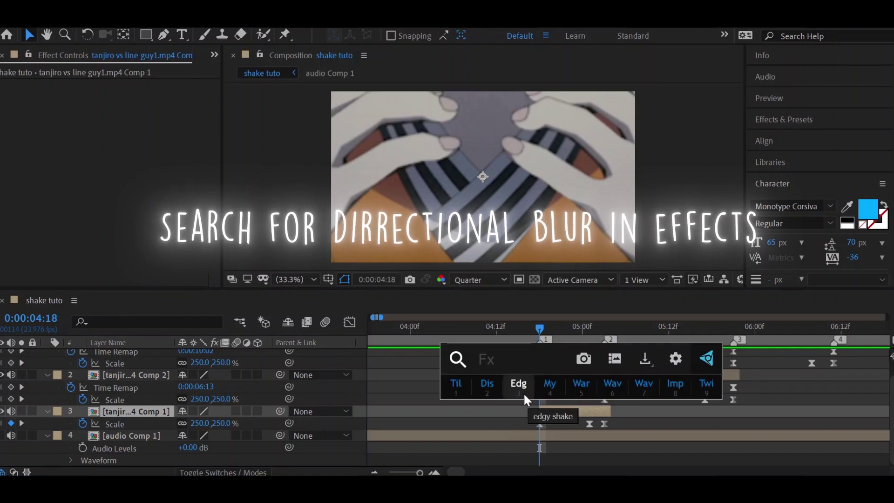
{"action": "type", "text": "dir"}
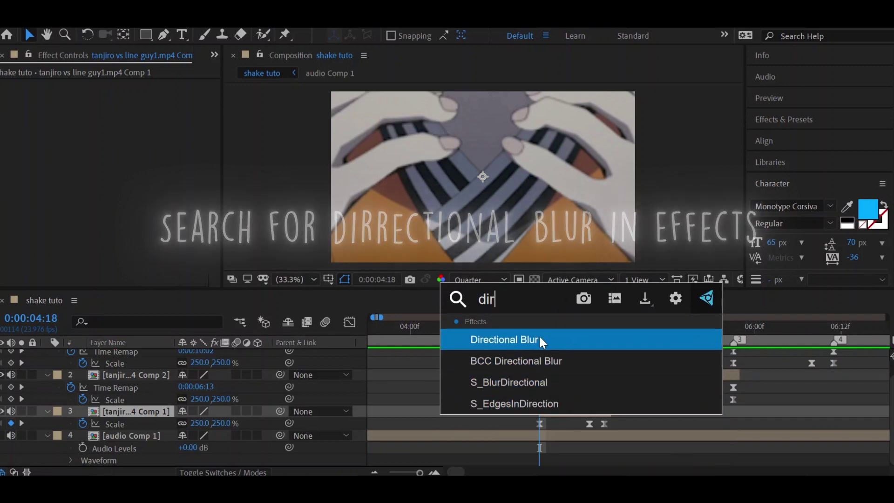
{"action": "left_click", "coordinate": [540, 338]}
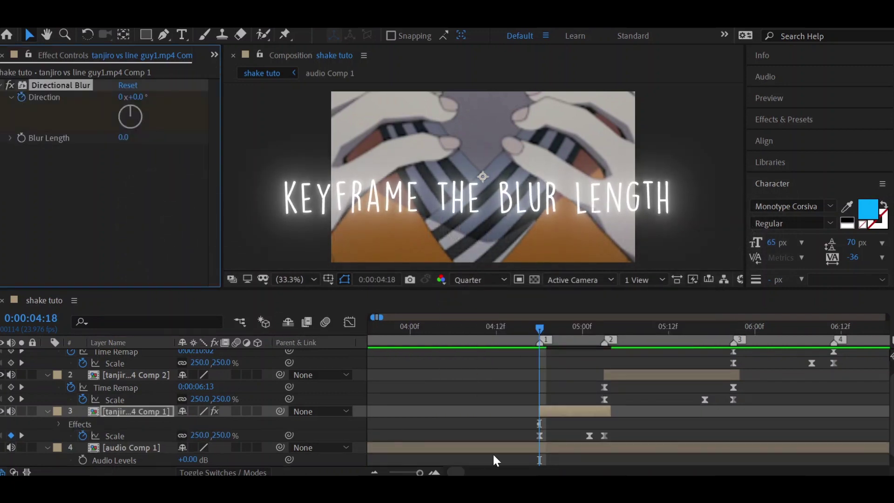
{"action": "key", "text": "u"}
{"action": "scroll", "coordinate": [562, 421], "scroll_direction": "down", "scroll_amount": 2}
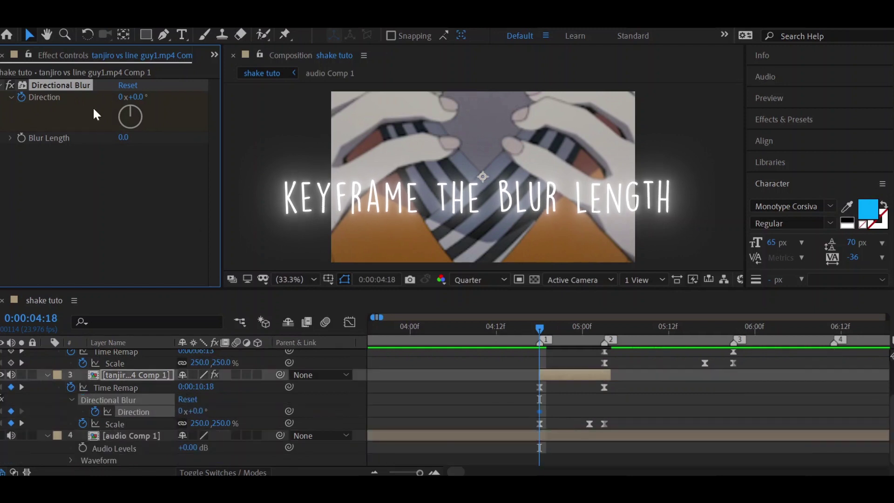
{"action": "left_click_drag", "start_coordinate": [539, 411], "coordinate": [582, 411]}
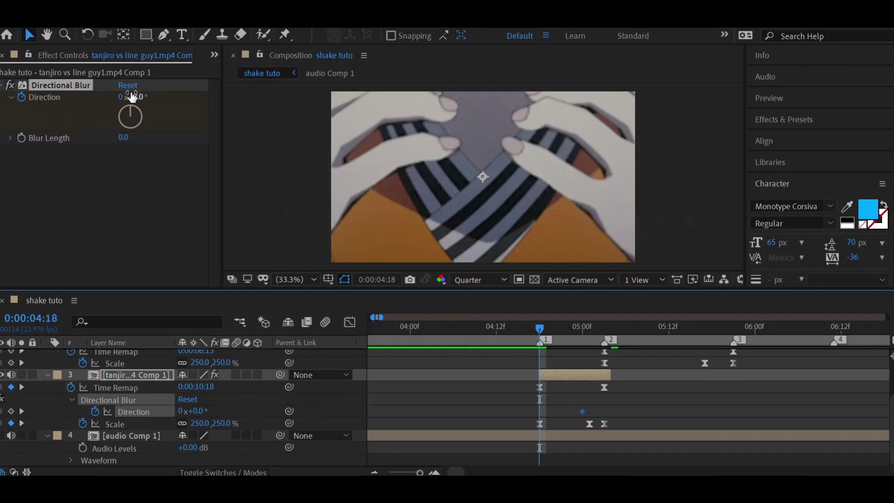
Step: Keyframe Blur Length to 300 at 0:00:04:18 and to 0 at 0:00:05:01
{"action": "left_click", "coordinate": [120, 139]}
{"action": "type", "text": "300"}
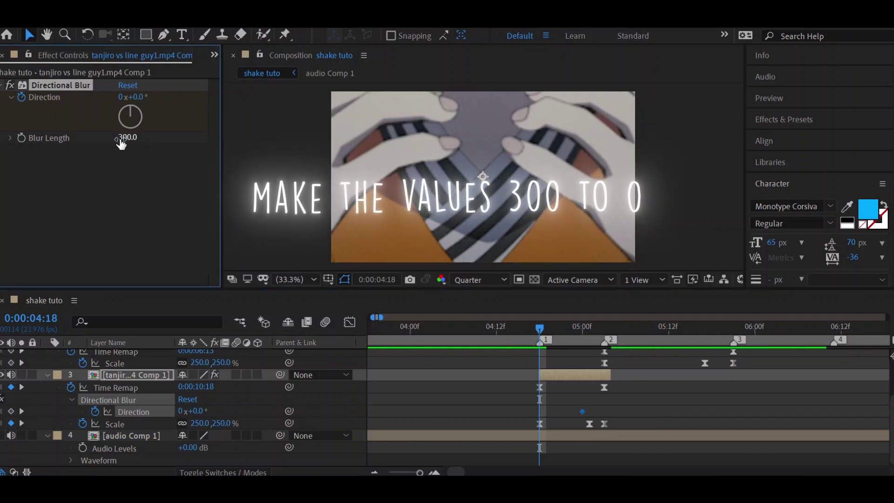
{"action": "key", "text": "Return"}
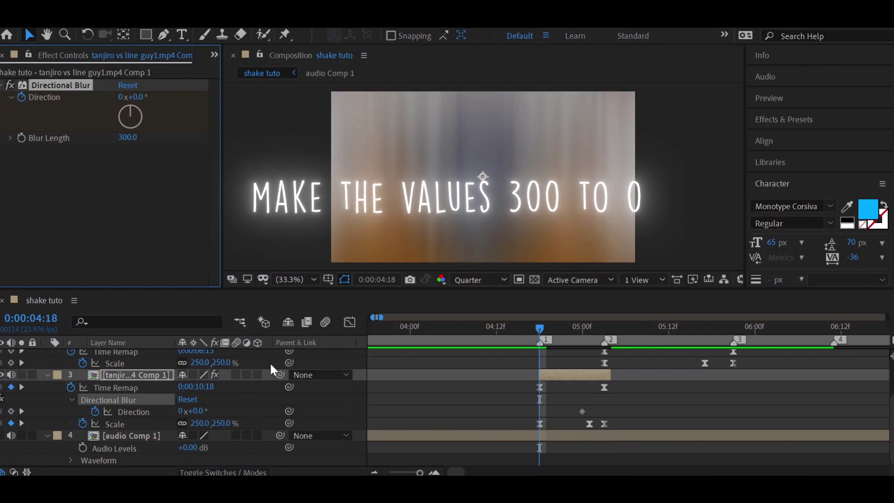
{"action": "scroll", "coordinate": [560, 410], "scroll_direction": "down", "scroll_amount": 1}
{"action": "scroll", "coordinate": [583, 411], "scroll_direction": "down", "scroll_amount": 1}
{"action": "scroll", "coordinate": [582, 411], "scroll_direction": "up", "scroll_amount": 3}
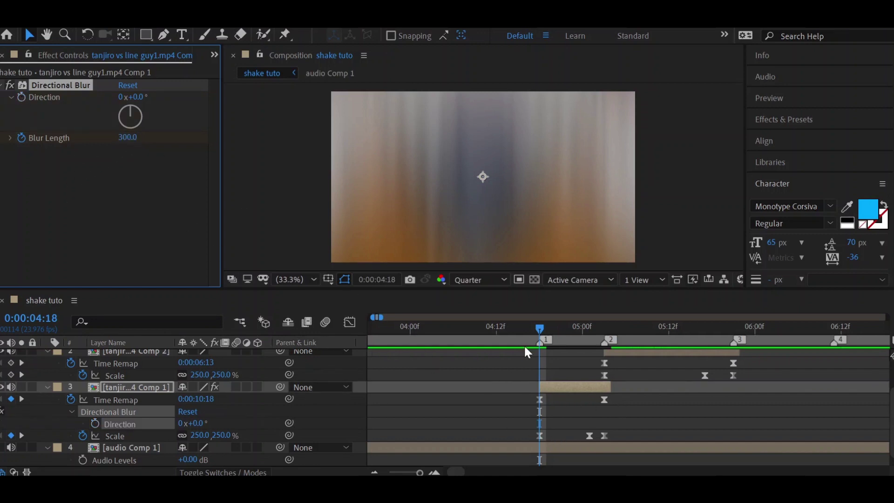
{"action": "mouse_move", "coordinate": [543, 328]}
{"action": "left_mouse_down"}
{"action": "mouse_move", "coordinate": [585, 336]}
{"action": "mouse_move", "coordinate": [589, 328]}
{"action": "left_mouse_up"}
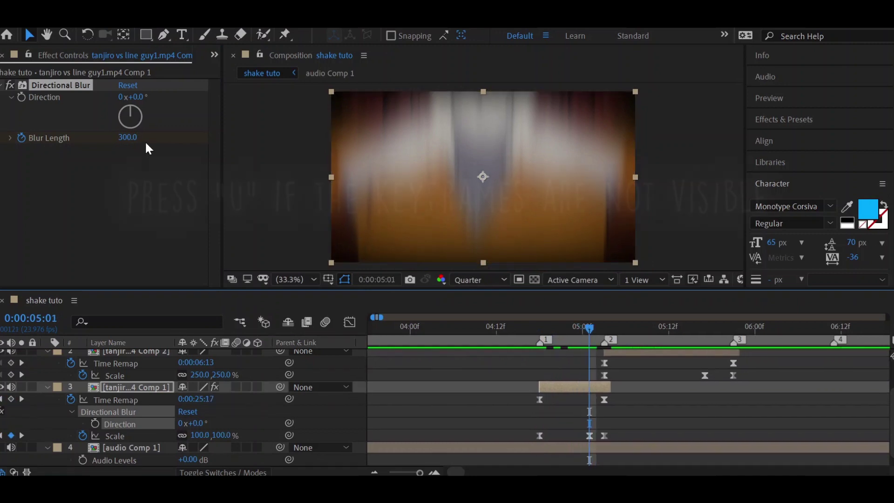
{"action": "left_click", "coordinate": [129, 138]}
{"action": "type", "text": "0"}
{"action": "key", "text": "Return"}
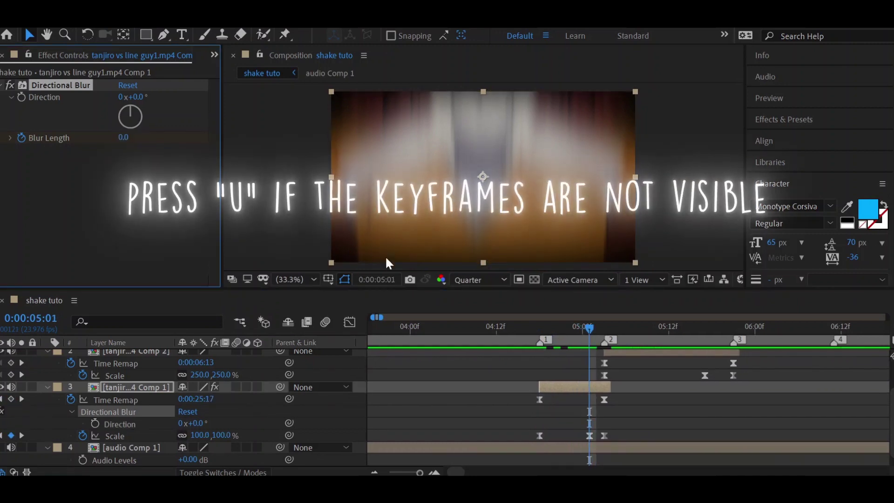
{"action": "key", "text": "u"}
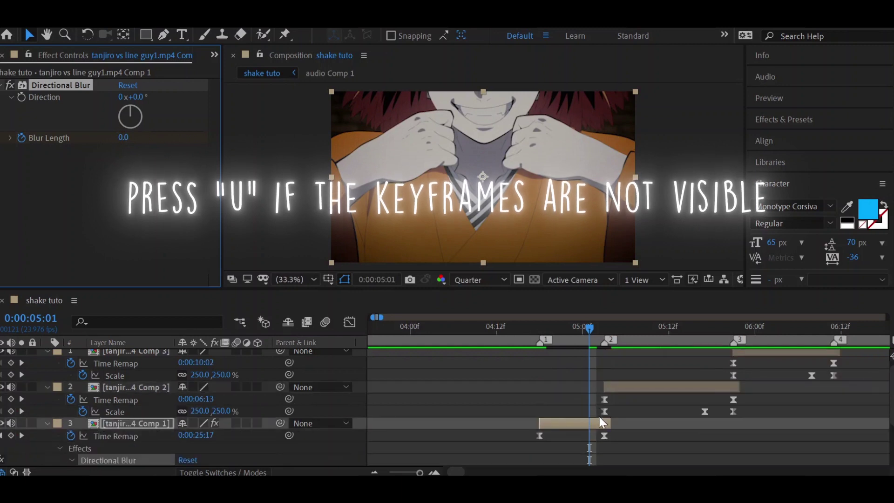
{"action": "scroll", "coordinate": [599, 414], "scroll_direction": "down", "scroll_amount": 2}
{"action": "left_click_drag", "start_coordinate": [602, 389], "coordinate": [524, 402]}
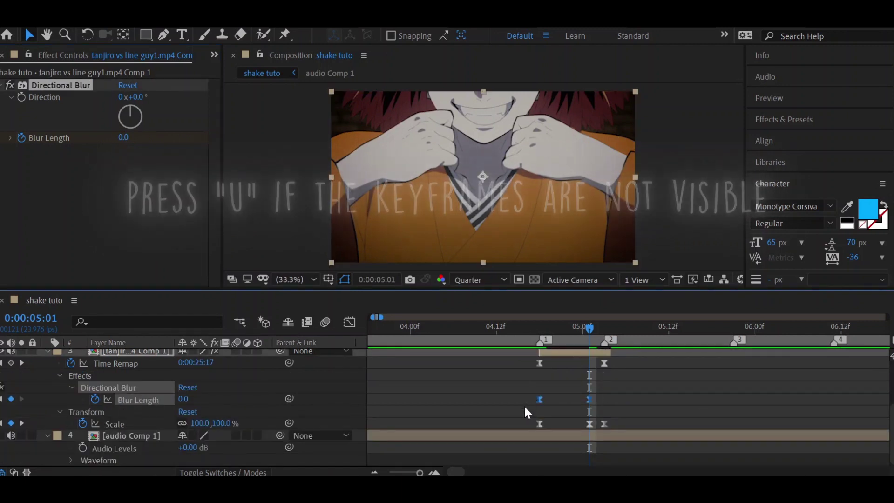
Step: Drag both Blur Length bezier handles into a steep drop with a long ease into 0
{"action": "left_click", "coordinate": [350, 322]}
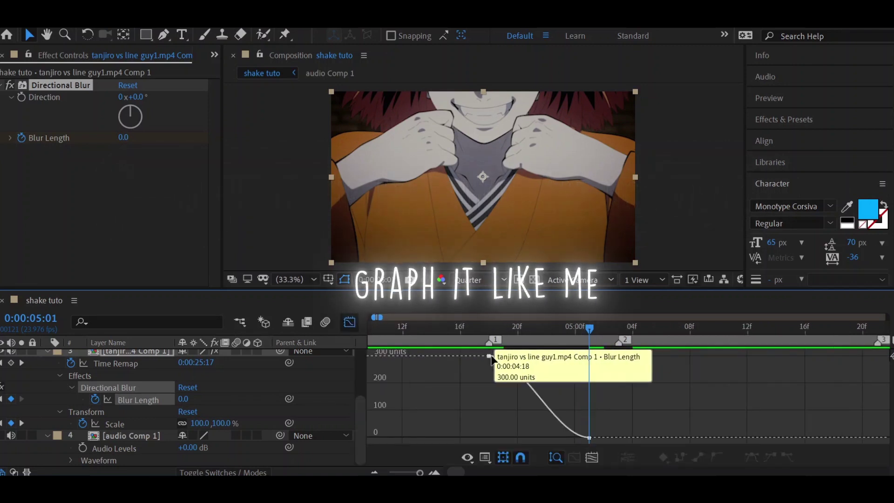
{"action": "left_click", "coordinate": [499, 359]}
{"action": "left_click_drag", "start_coordinate": [495, 406], "coordinate": [490, 421]}
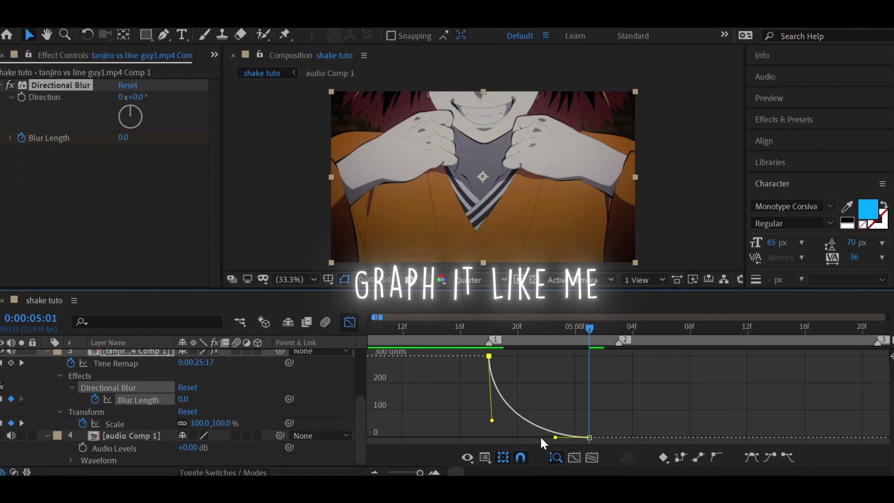
{"action": "left_click_drag", "start_coordinate": [513, 431], "coordinate": [506, 427]}
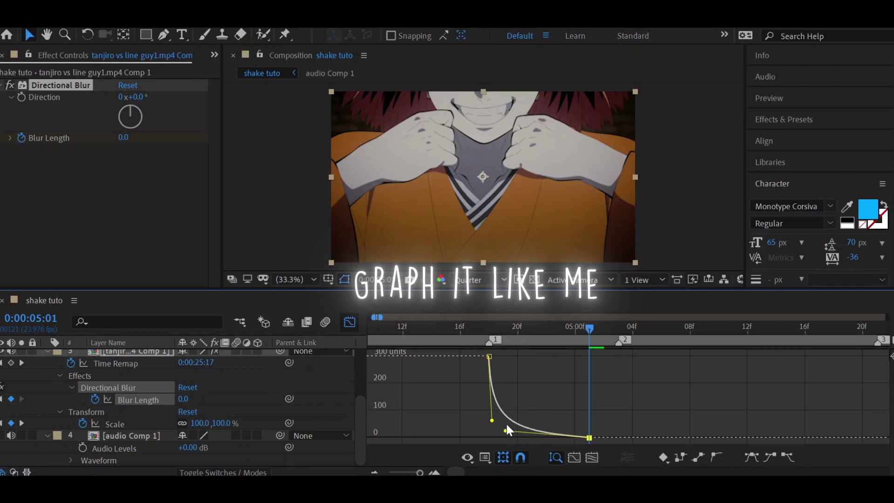
{"action": "left_click", "coordinate": [350, 322]}
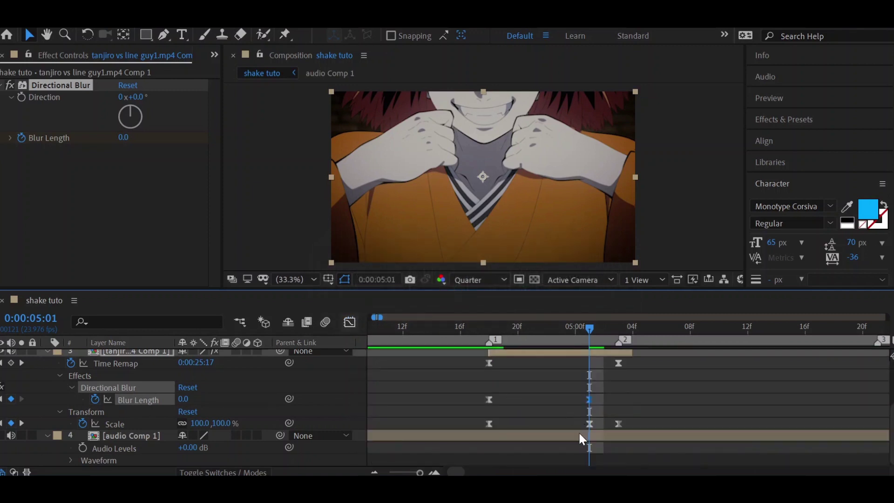
{"action": "key", "text": "u"}
{"action": "left_click", "coordinate": [537, 393]}
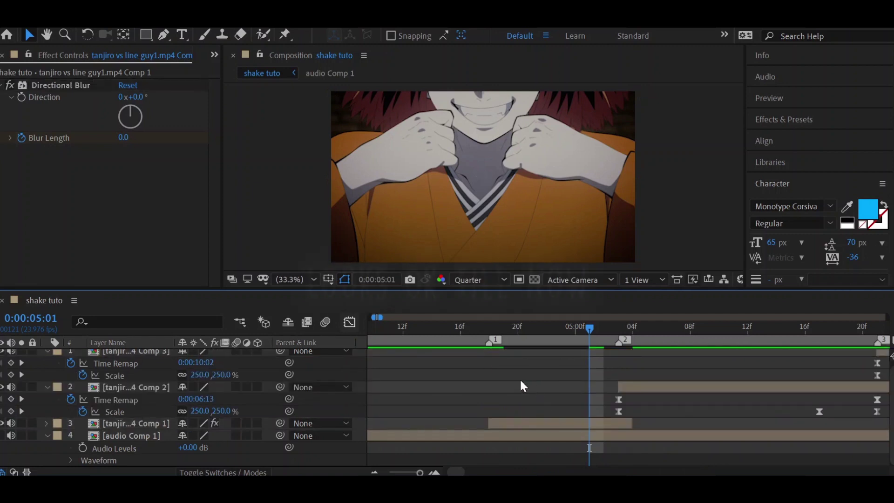
Step: Preview the Directional Blur back and forth across the first cut
{"action": "key", "text": "u"}
{"action": "left_click", "coordinate": [476, 326]}
{"action": "key", "text": "space"}
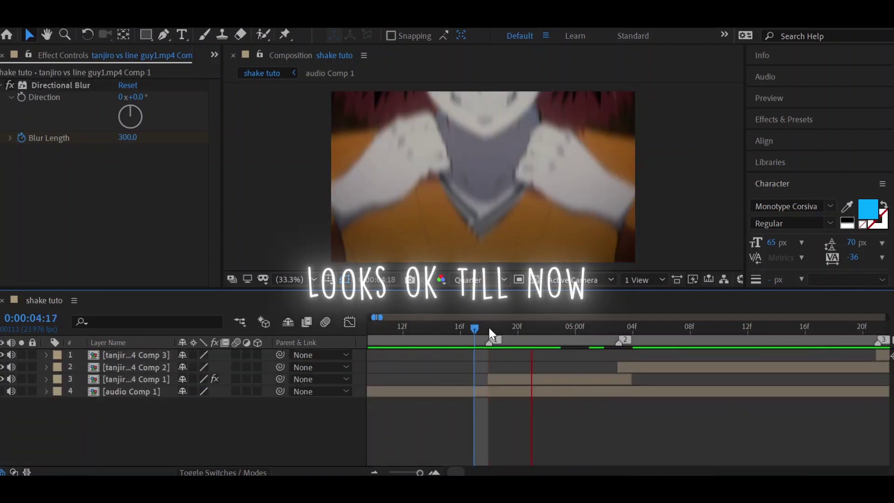
{"action": "mouse_move", "coordinate": [488, 331]}
{"action": "left_mouse_down"}
{"action": "mouse_move", "coordinate": [504, 333]}
{"action": "mouse_move", "coordinate": [479, 335]}
{"action": "left_mouse_up"}
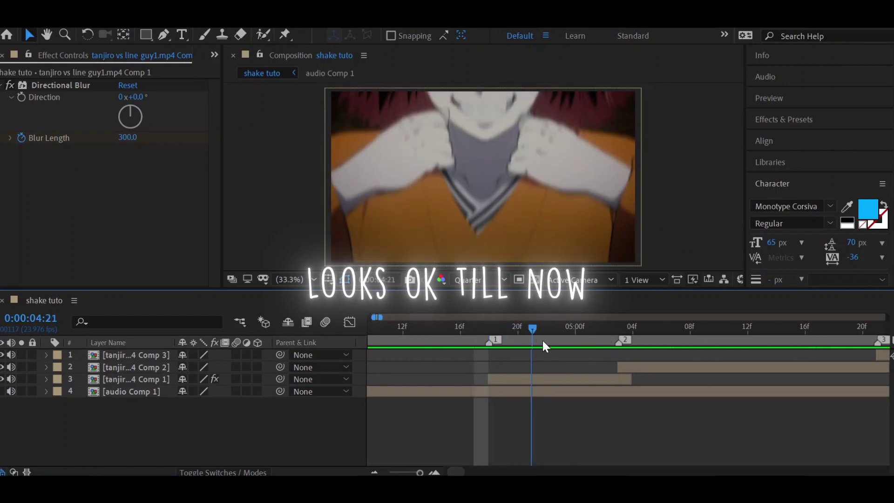
{"action": "key", "text": "space"}
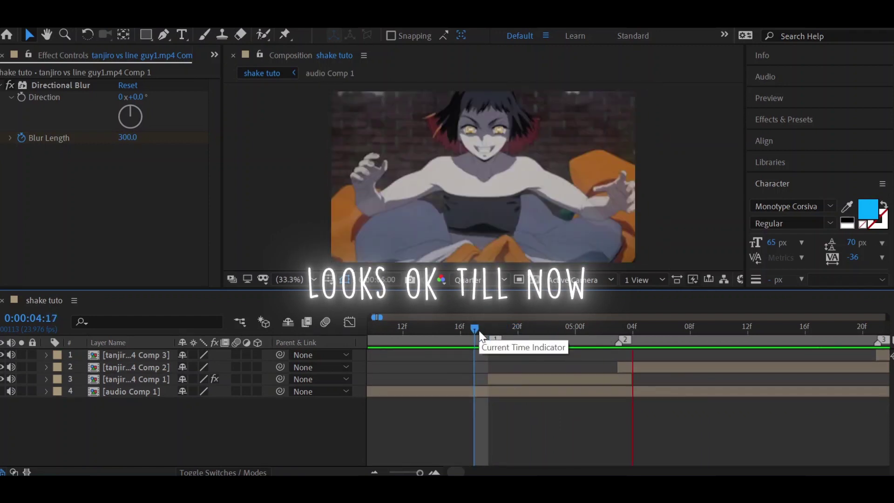
{"action": "left_click", "coordinate": [462, 329]}
{"action": "key", "text": "space"}
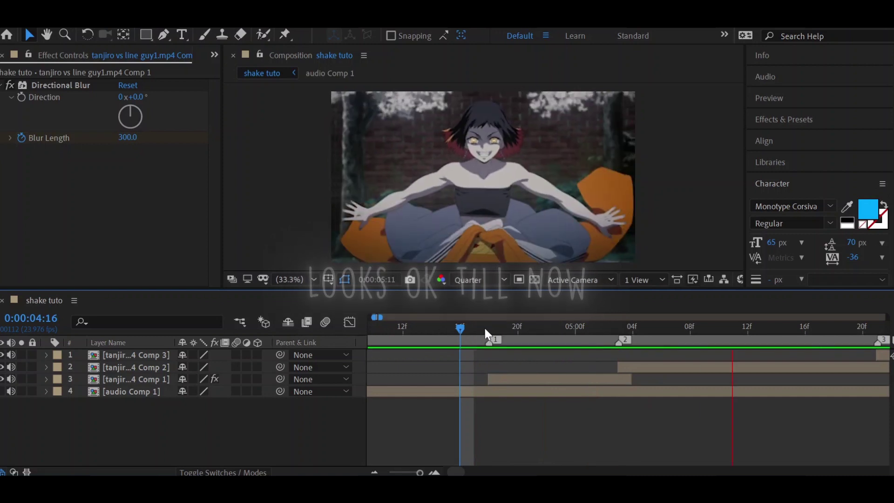
{"action": "left_click_drag", "start_coordinate": [471, 330], "coordinate": [490, 329]}
Step: Sharpen the Blur Length influence so the blur drops off right after the cut
{"action": "key", "text": "u"}
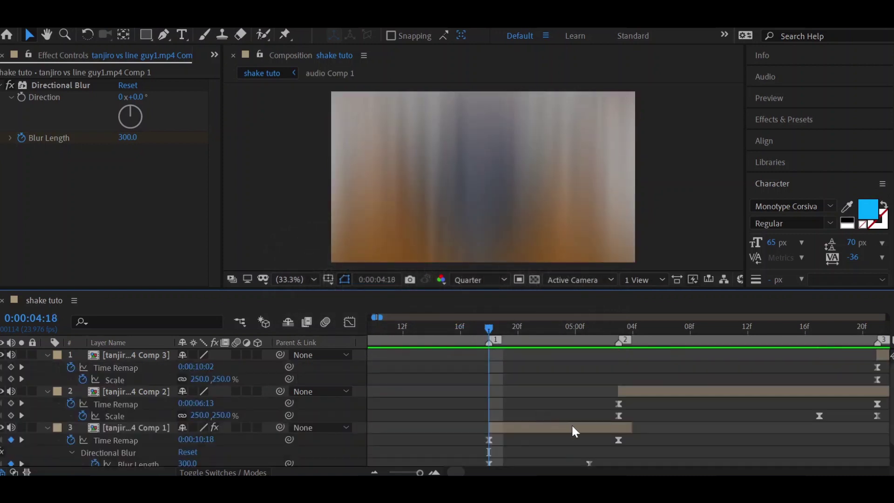
{"action": "scroll", "coordinate": [571, 424], "scroll_direction": "down", "scroll_amount": 1}
{"action": "left_click", "coordinate": [589, 436]}
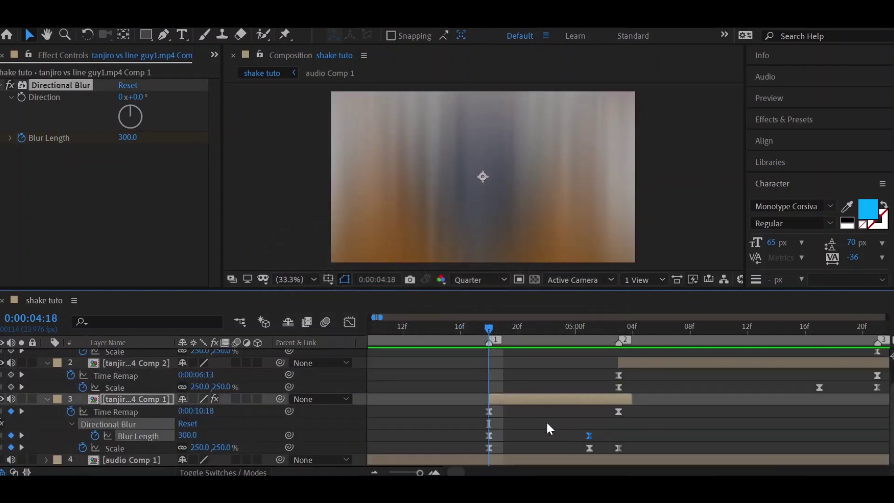
{"action": "left_click", "coordinate": [349, 322]}
{"action": "left_click_drag", "start_coordinate": [506, 432], "coordinate": [498, 416]}
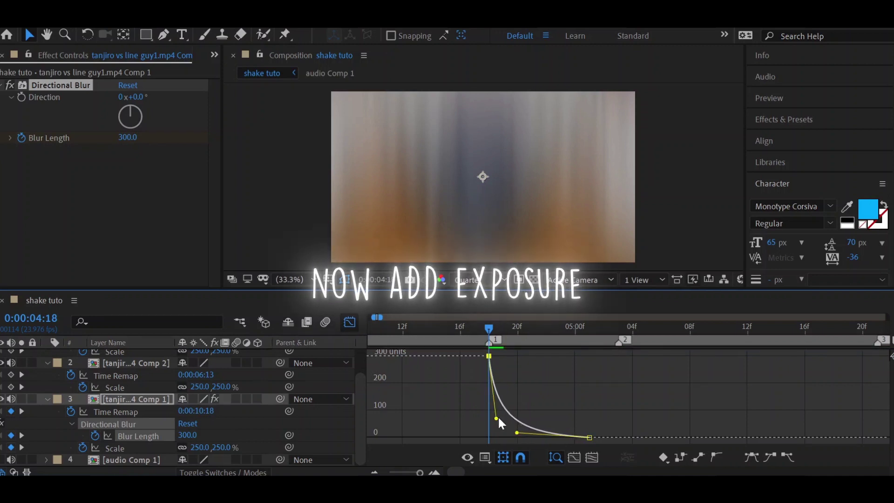
{"action": "left_click", "coordinate": [349, 322]}
{"action": "left_click", "coordinate": [532, 399]}
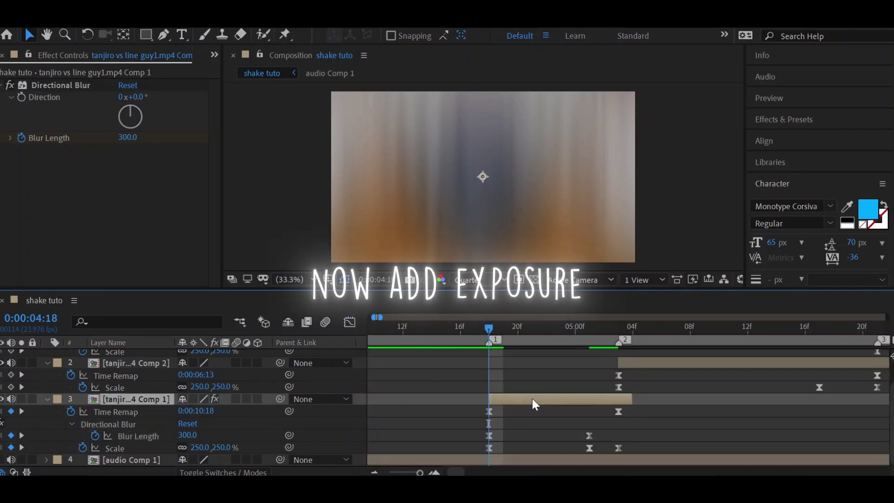
{"action": "key", "text": "ctrl+space"}
{"action": "type", "text": "ex"}
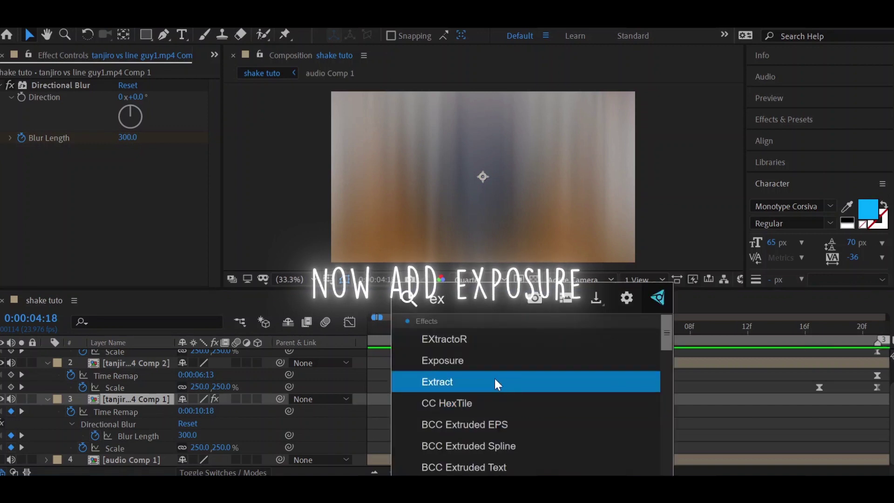
Step: Add Exposure to layer 3, keyframed from 2 at the cut to 0 at about 20f
{"action": "left_click", "coordinate": [472, 360]}
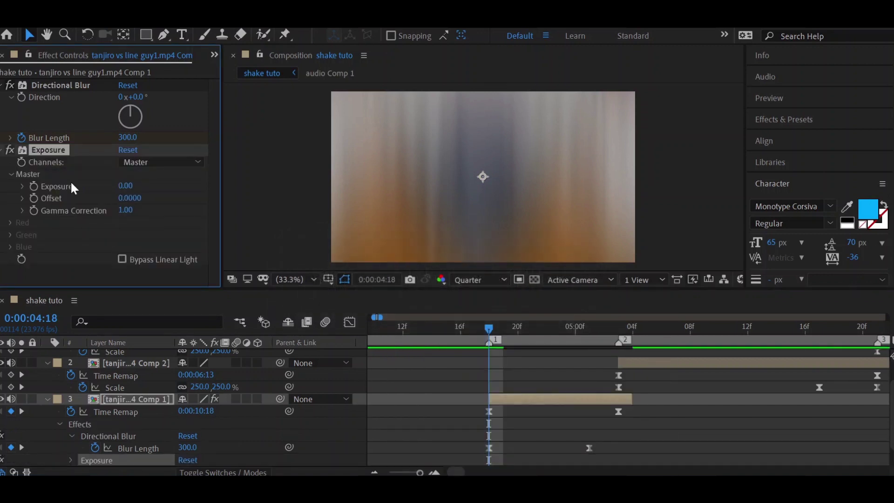
{"action": "scroll", "coordinate": [568, 416], "scroll_direction": "up", "scroll_amount": 2}
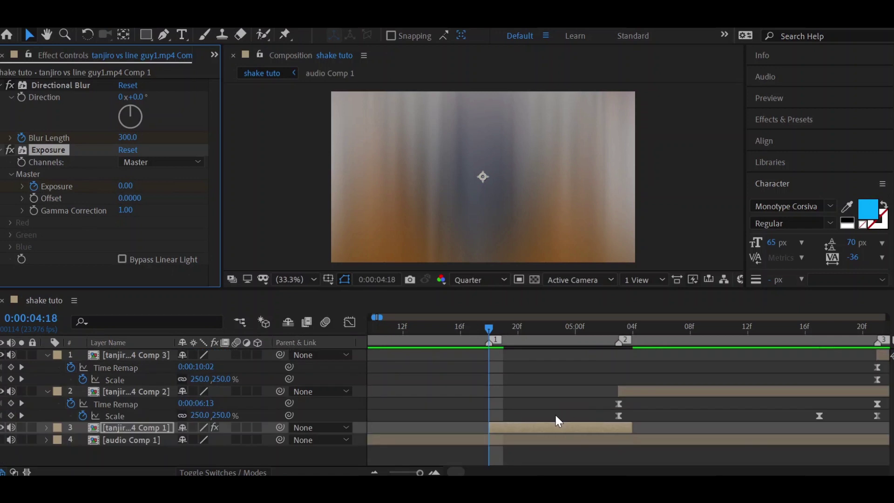
{"action": "key", "text": "u"}
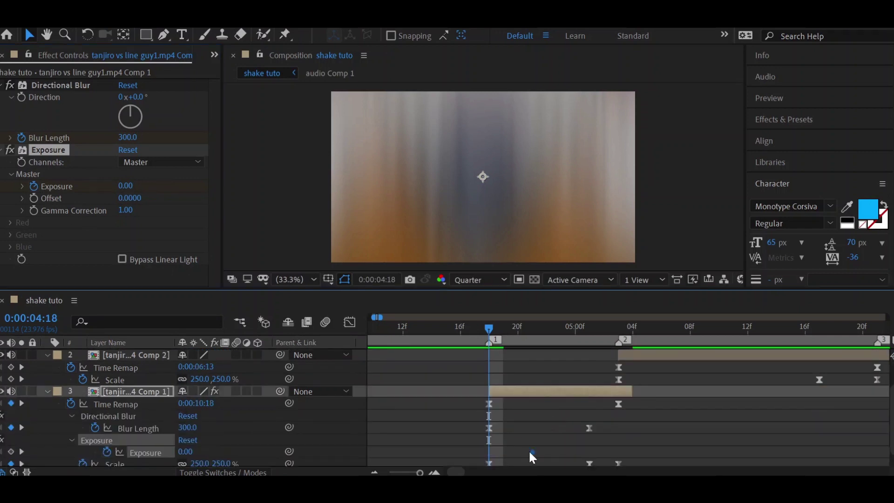
{"action": "left_click_drag", "start_coordinate": [490, 454], "coordinate": [533, 453]}
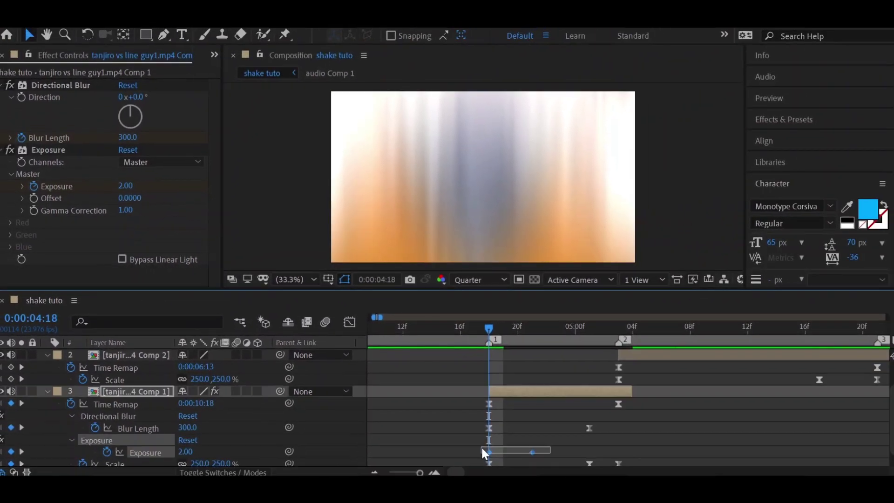
{"action": "left_click_drag", "start_coordinate": [481, 448], "coordinate": [470, 451]}
{"action": "left_click", "coordinate": [349, 322]}
{"action": "left_click", "coordinate": [490, 358]}
{"action": "scroll", "coordinate": [491, 358], "scroll_direction": "up", "scroll_amount": 2}
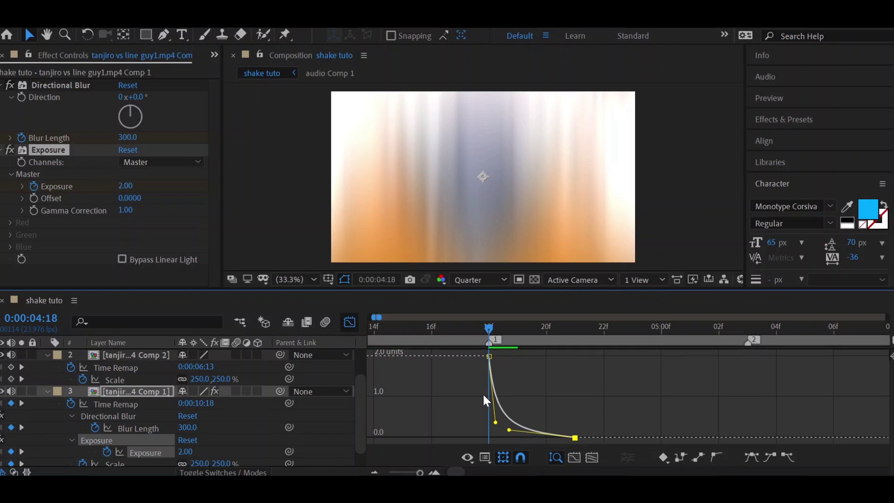
Step: Scrub the blur and exposure flash across the first cut, ending on 0:00:04:18
{"action": "left_click", "coordinate": [350, 321]}
{"action": "scroll", "coordinate": [593, 349], "scroll_direction": "down", "scroll_amount": 2}
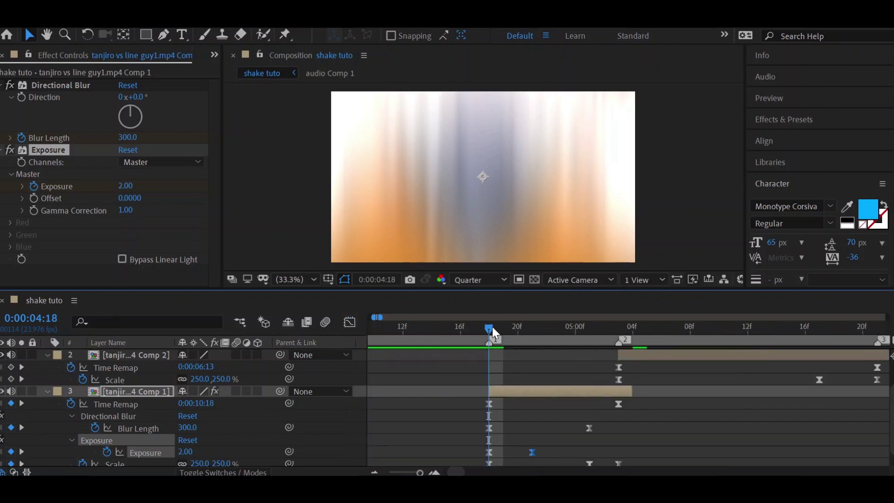
{"action": "scroll", "coordinate": [492, 326], "scroll_direction": "down", "scroll_amount": 1}
{"action": "left_click_drag", "start_coordinate": [493, 327], "coordinate": [482, 328]}
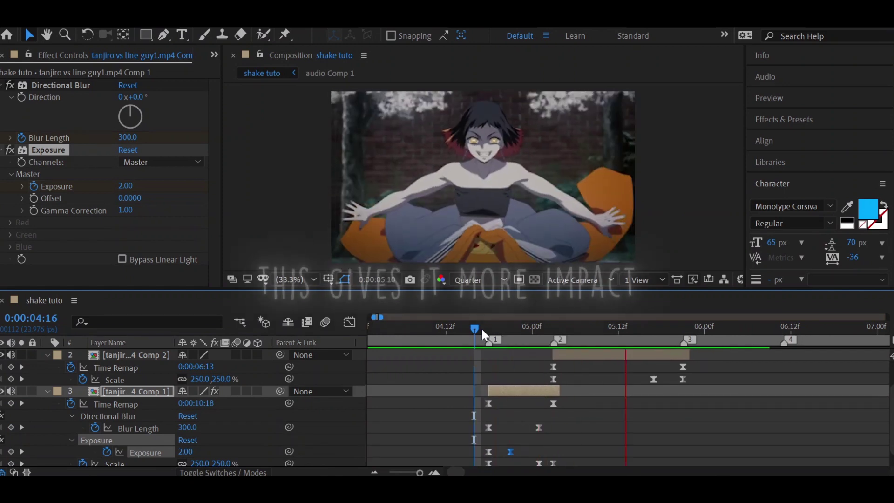
{"action": "left_click", "coordinate": [482, 328]}
{"action": "mouse_move", "coordinate": [492, 331]}
{"action": "left_mouse_down"}
{"action": "mouse_move", "coordinate": [512, 335]}
{"action": "mouse_move", "coordinate": [489, 340]}
{"action": "mouse_move", "coordinate": [522, 344]}
{"action": "mouse_move", "coordinate": [491, 351]}
{"action": "left_mouse_up"}
{"action": "key", "text": "u"}
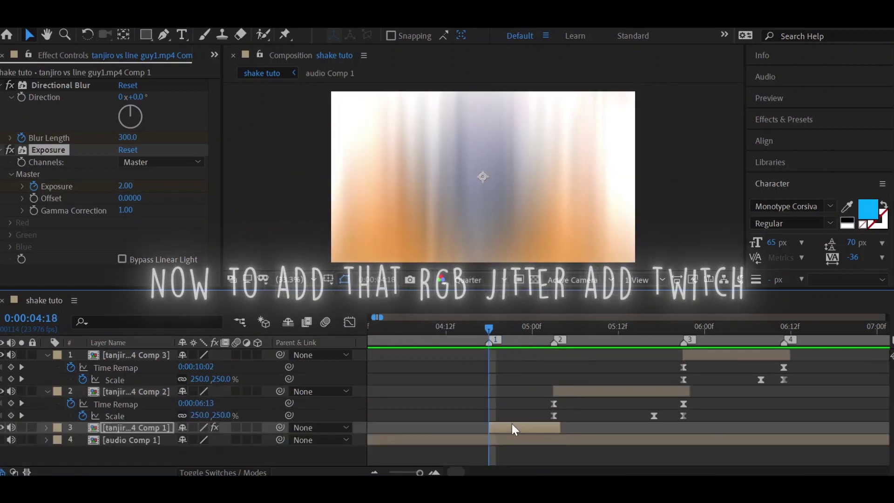
Step: Apply Twitch to layer 3 and enable its Slide jitter
{"action": "key", "text": "ctrl+space"}
{"action": "type", "text": "tw"}
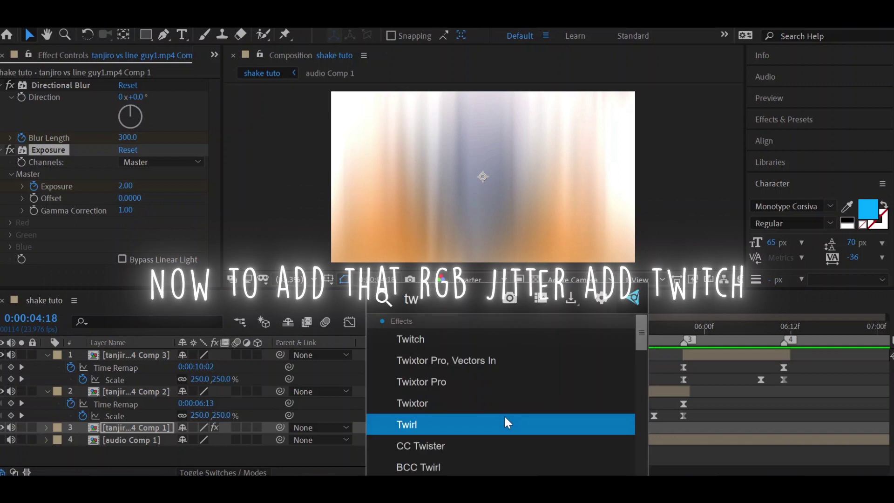
{"action": "type", "text": "itch"}
{"action": "left_click", "coordinate": [461, 341]}
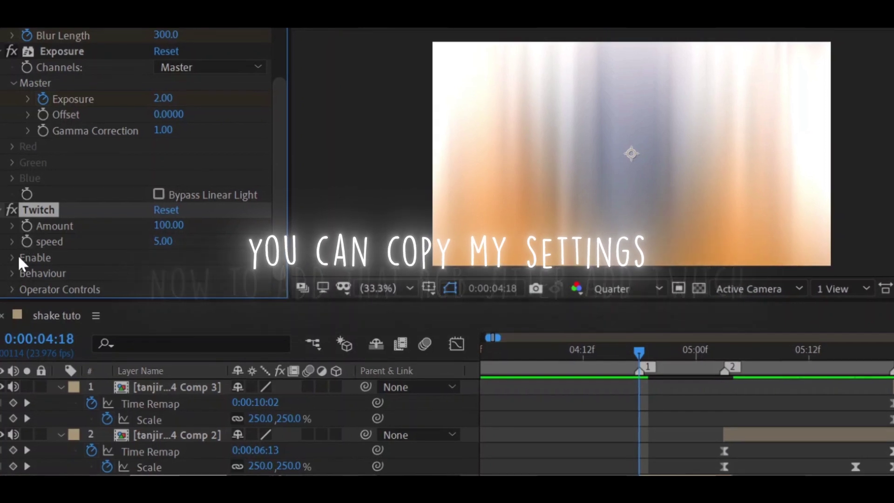
{"action": "left_click", "coordinate": [14, 258]}
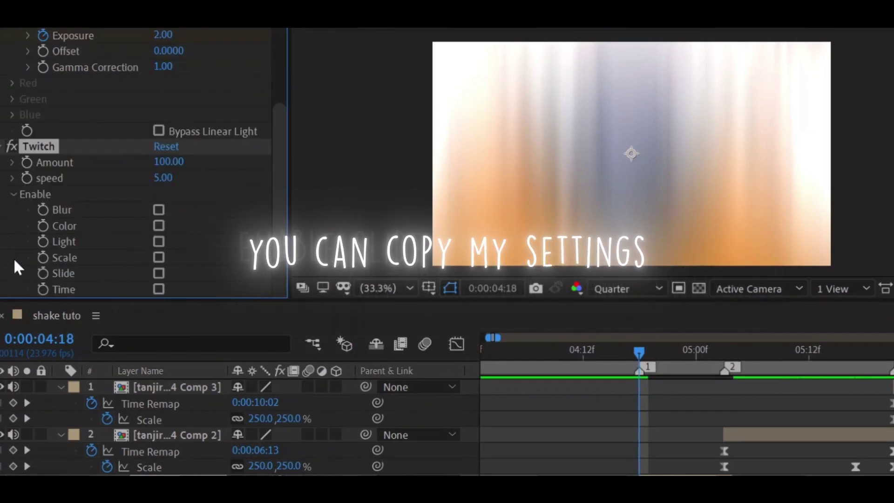
{"action": "left_click", "coordinate": [158, 273]}
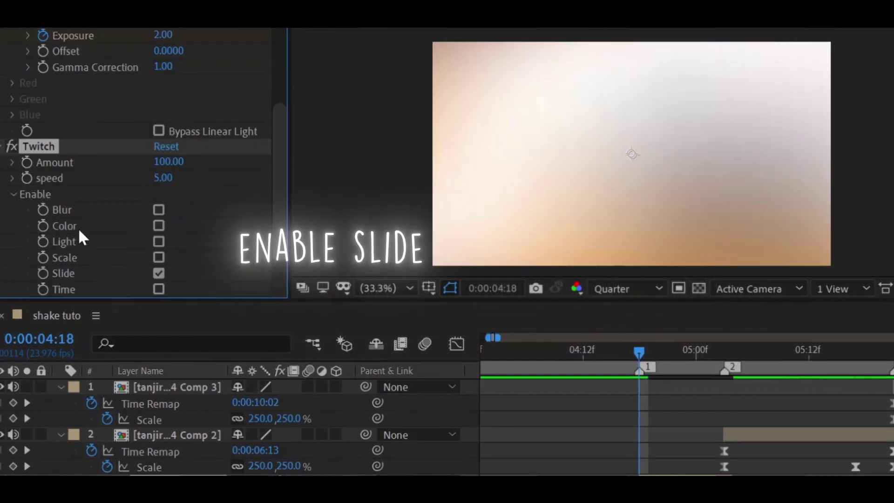
{"action": "scroll", "coordinate": [63, 231], "scroll_direction": "down", "scroll_amount": 1}
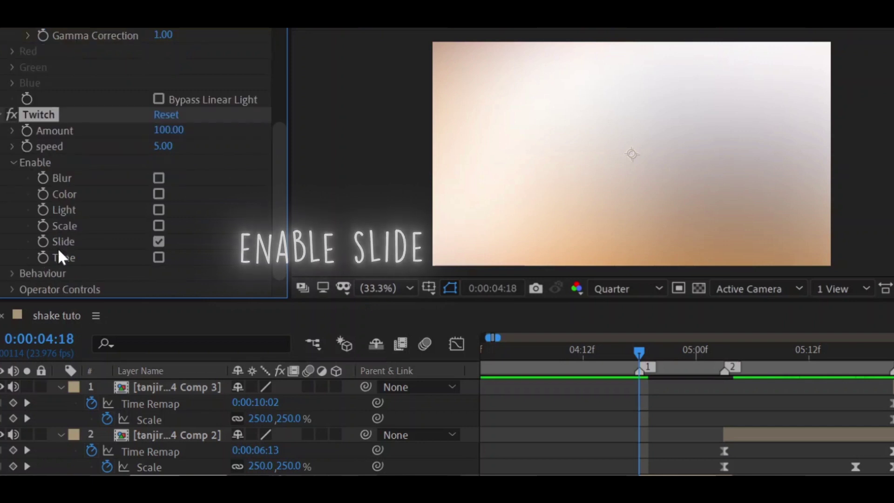
Step: Set Twitch Slide Amount to 2, Twitches to 250 and RGB Split to 100
{"action": "left_click", "coordinate": [14, 273]}
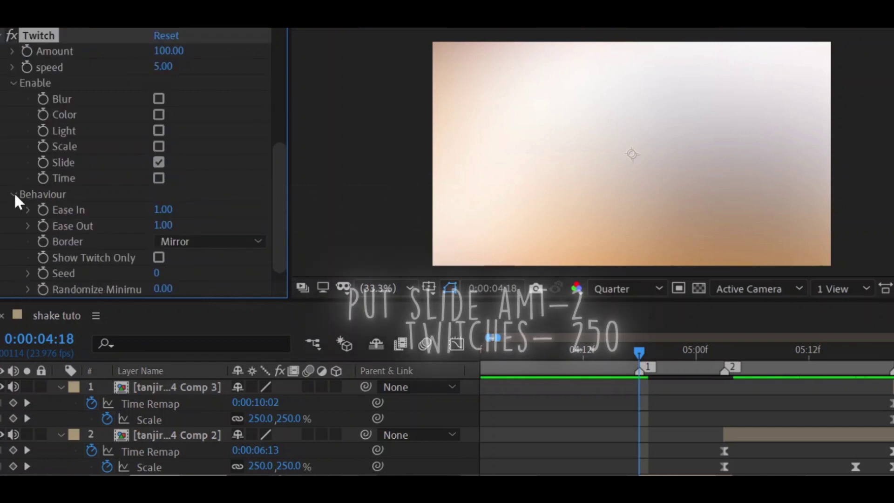
{"action": "left_click", "coordinate": [14, 194]}
{"action": "left_click", "coordinate": [12, 290]}
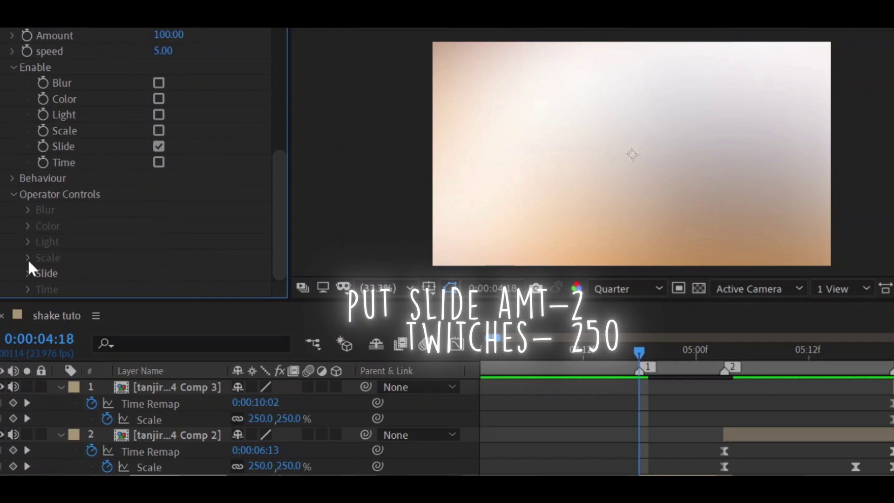
{"action": "left_click", "coordinate": [28, 268]}
{"action": "scroll", "coordinate": [177, 213], "scroll_direction": "down", "scroll_amount": 3}
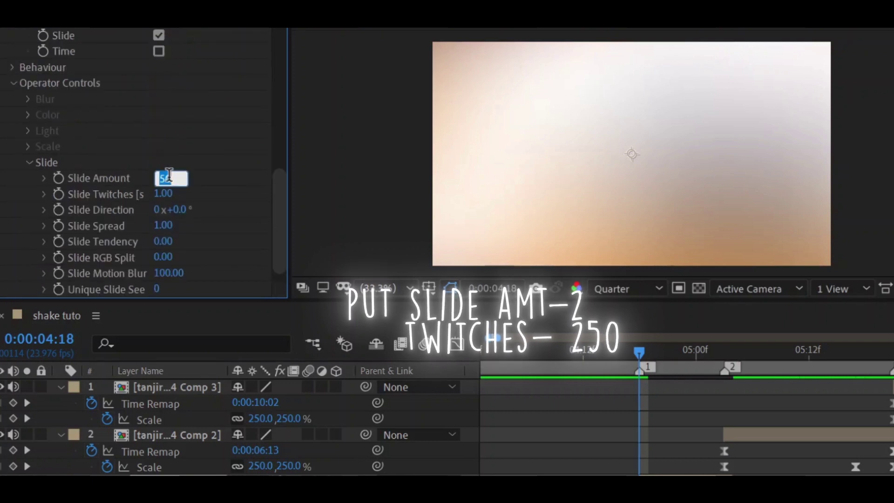
{"action": "type", "text": "2"}
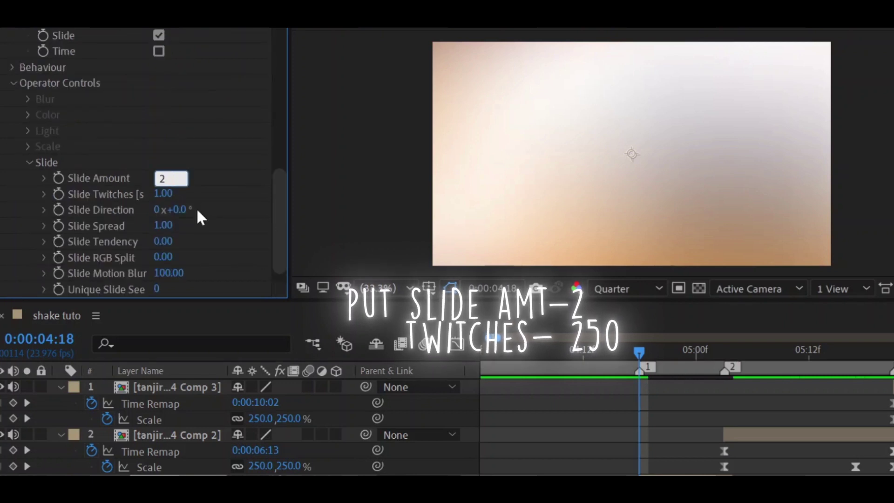
{"action": "key", "text": "Return"}
{"action": "left_click", "coordinate": [164, 194]}
{"action": "type", "text": "250"}
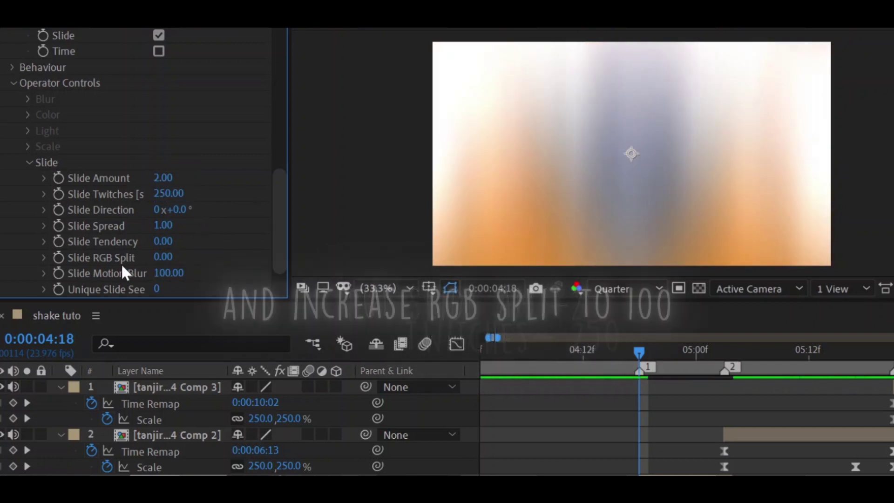
{"action": "left_click_drag", "start_coordinate": [167, 258], "coordinate": [275, 258]}
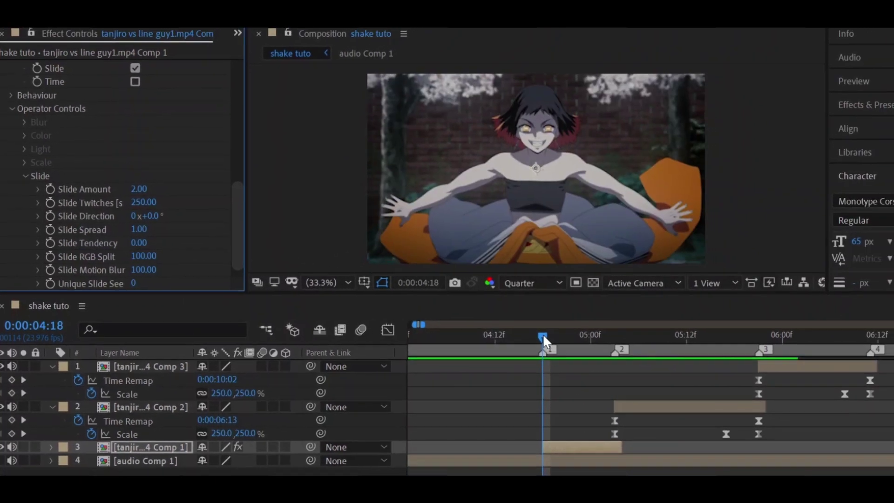
Step: Play and stop a preview of the cut, then list layer 3's three effects
{"action": "key", "text": "space"}
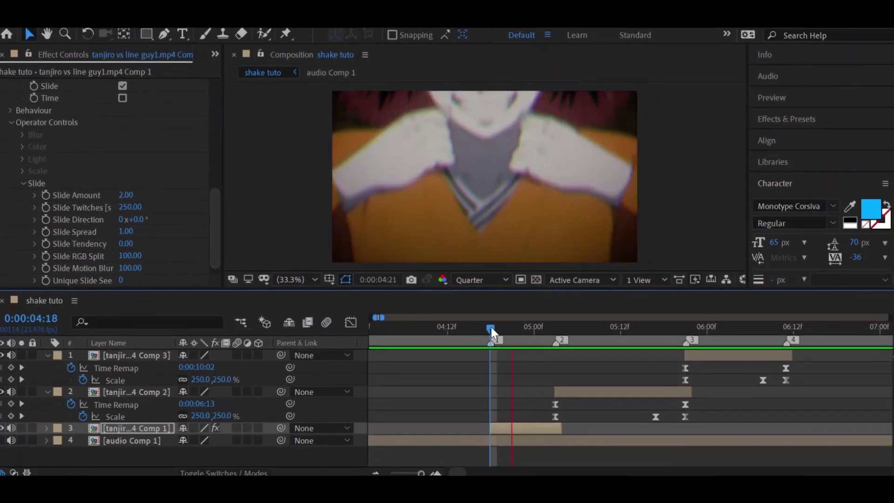
{"action": "key", "text": "space"}
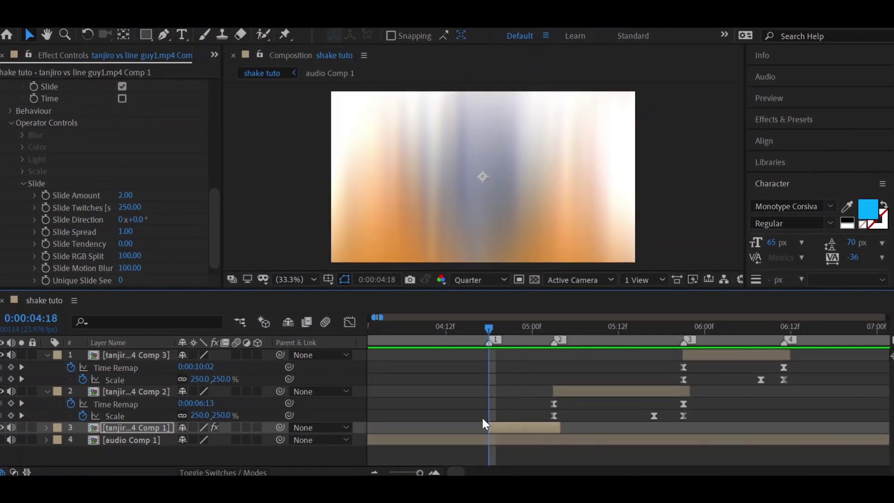
{"action": "key", "text": "e"}
{"action": "scroll", "coordinate": [32, 441], "scroll_direction": "down", "scroll_amount": 1}
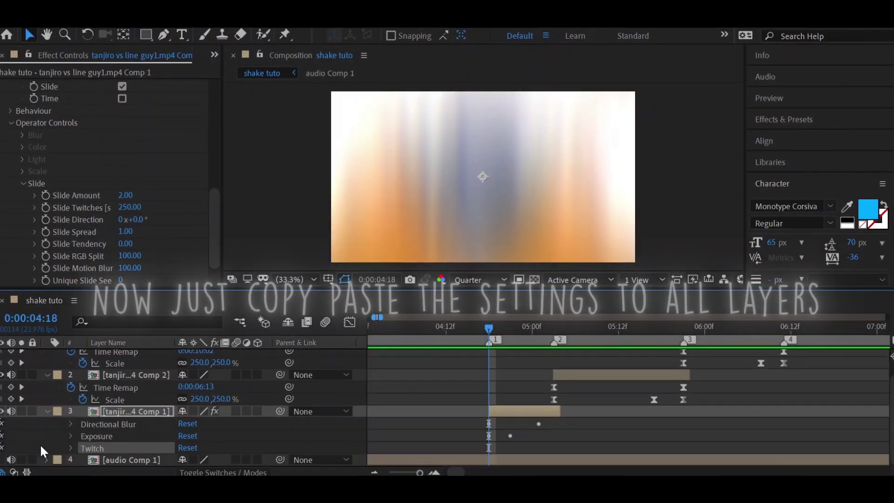
Step: Copy layer 3's three effects and paste them onto the second clip at marker 2
{"action": "left_click", "coordinate": [42, 419], "text": "shift"}
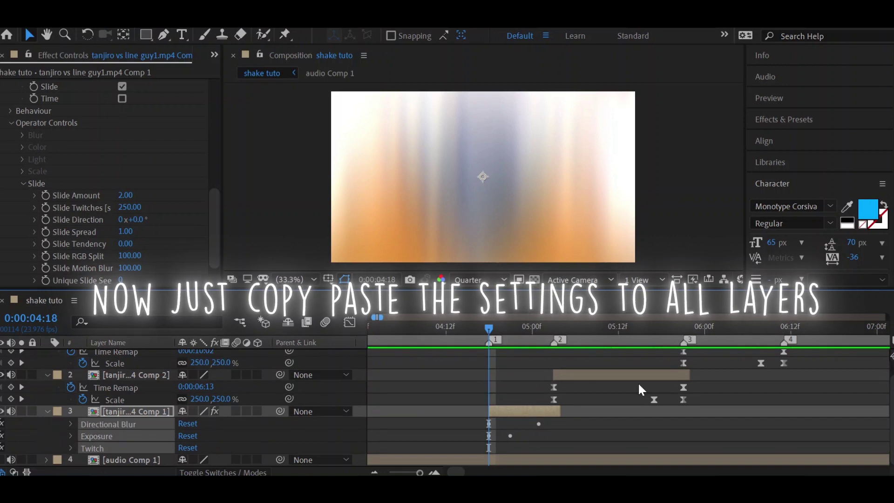
{"action": "left_click", "coordinate": [604, 394]}
{"action": "key", "text": "ctrl+grave"}
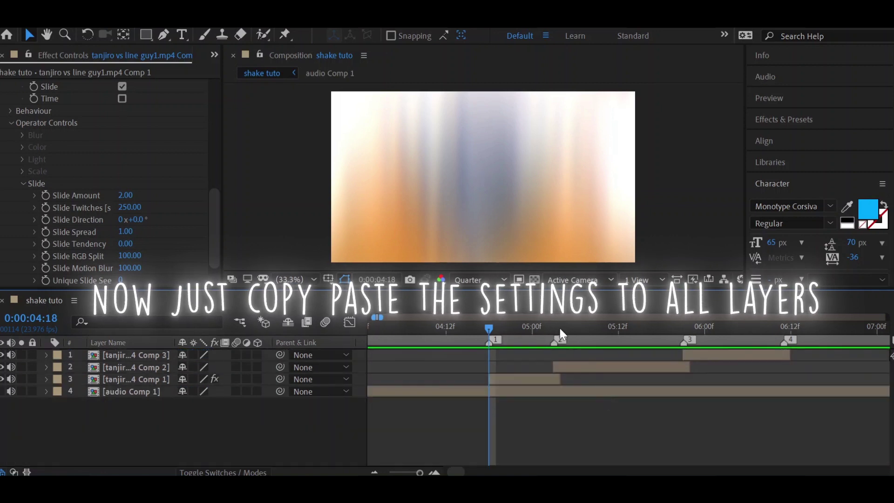
{"action": "left_click", "coordinate": [559, 326], "text": "shift"}
{"action": "left_click", "coordinate": [573, 366]}
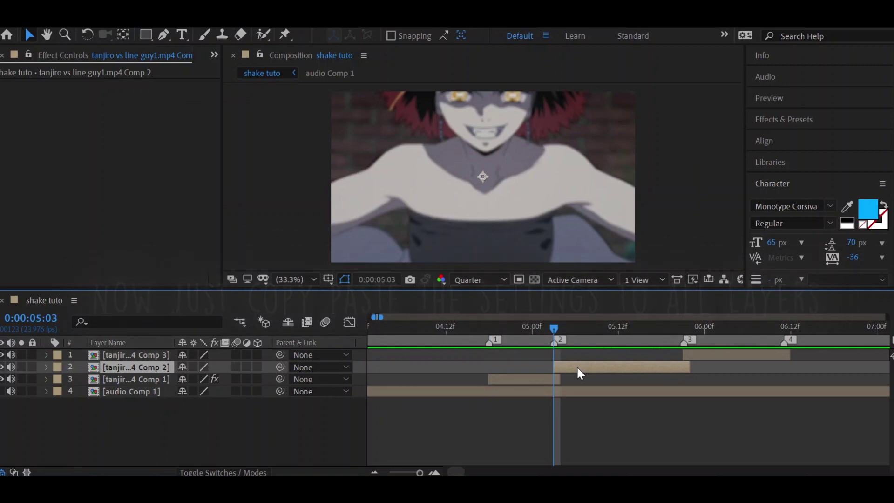
{"action": "key", "text": "ctrl+v"}
Step: Scrub and preview the second cut to check the pasted effect keyframes
{"action": "key", "text": "u"}
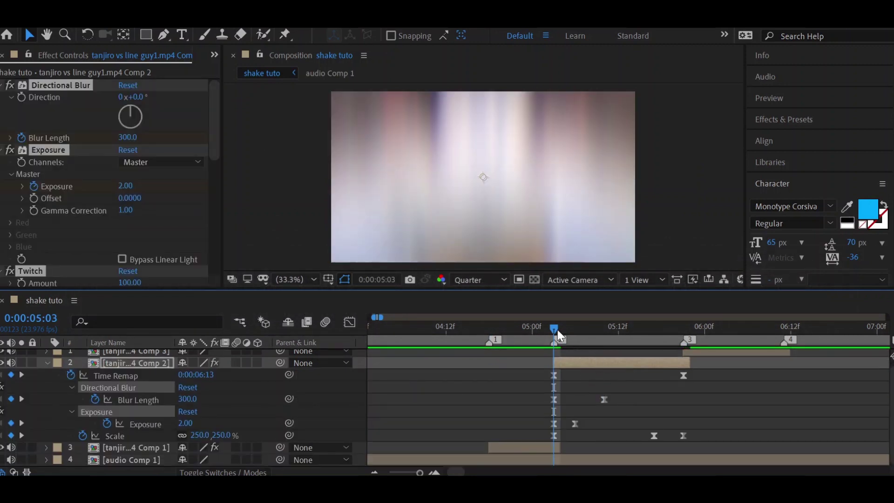
{"action": "mouse_move", "coordinate": [557, 329]}
{"action": "left_mouse_down"}
{"action": "mouse_move", "coordinate": [607, 335]}
{"action": "mouse_move", "coordinate": [494, 327]}
{"action": "left_mouse_up"}
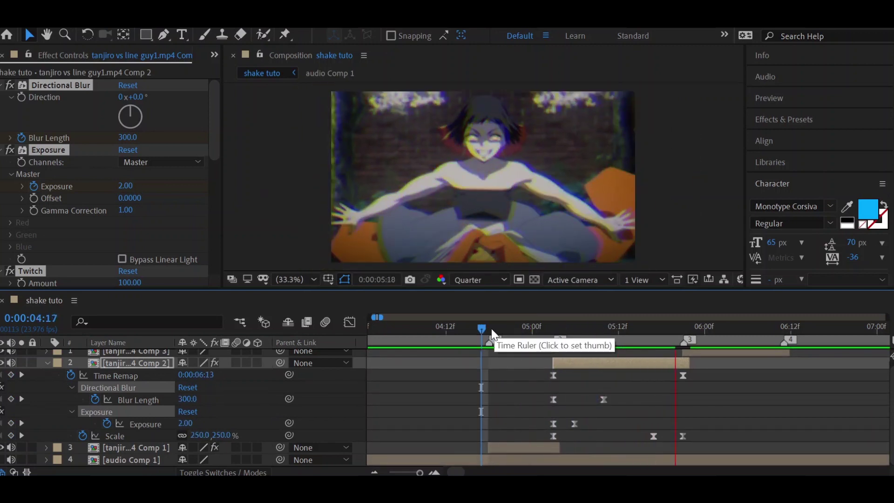
{"action": "key", "text": "space"}
{"action": "key", "text": "space"}
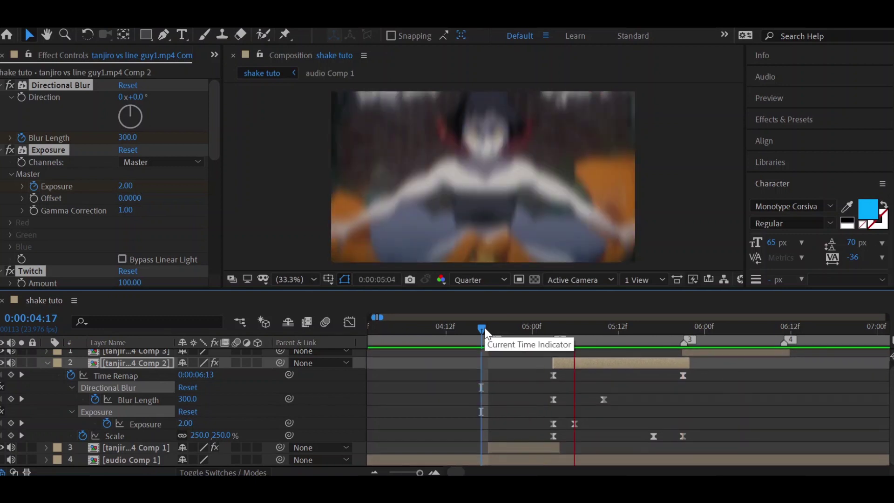
{"action": "left_click", "coordinate": [568, 328]}
{"action": "left_click_drag", "start_coordinate": [589, 340], "coordinate": [631, 343]}
{"action": "scroll", "coordinate": [142, 256], "scroll_direction": "down", "scroll_amount": 1}
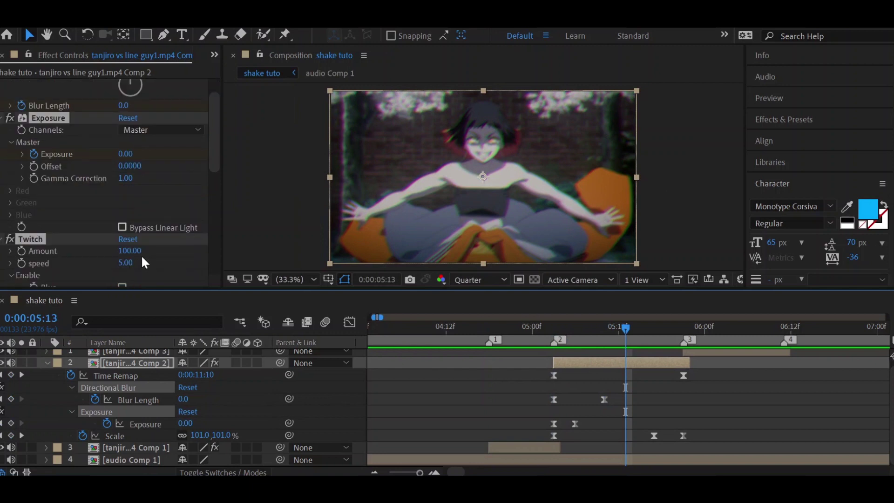
{"action": "scroll", "coordinate": [141, 255], "scroll_direction": "down", "scroll_amount": 1}
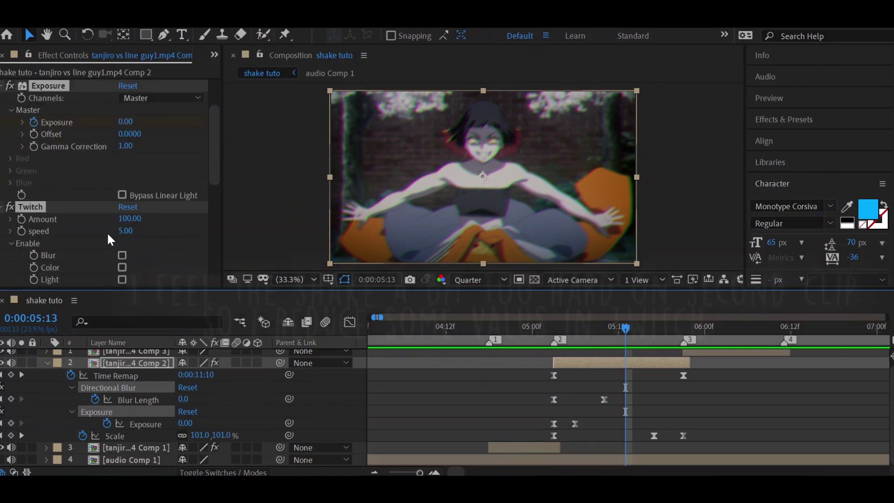
Step: Set the second clip's Twitch Speed to 2.5, then move a couple frames past the second cut
{"action": "left_click", "coordinate": [125, 231]}
{"action": "type", "text": "2.5"}
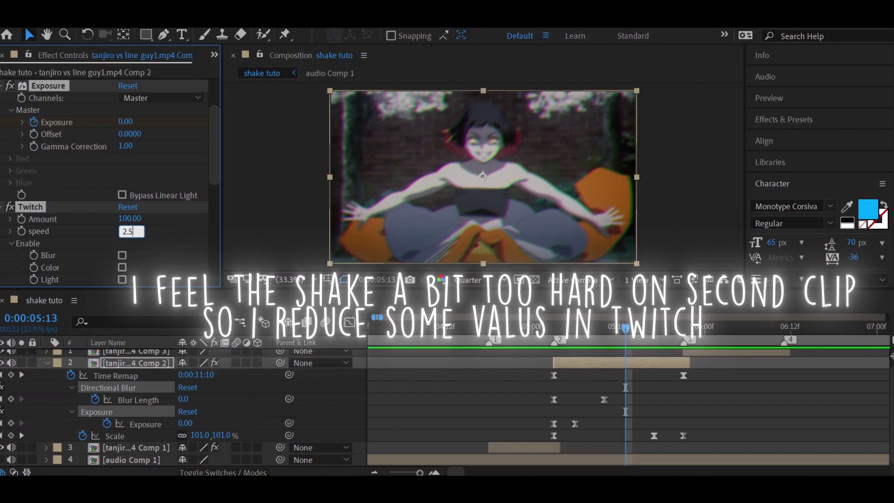
{"action": "key", "text": "Return"}
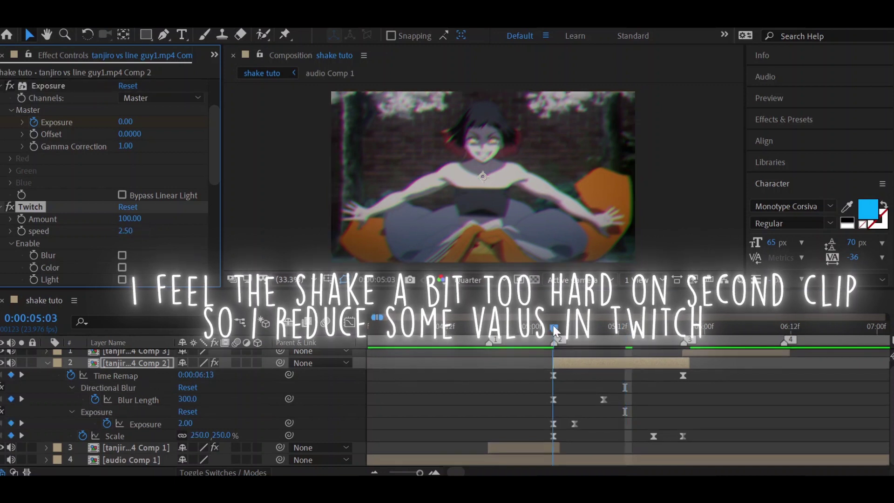
{"action": "left_click", "coordinate": [554, 328]}
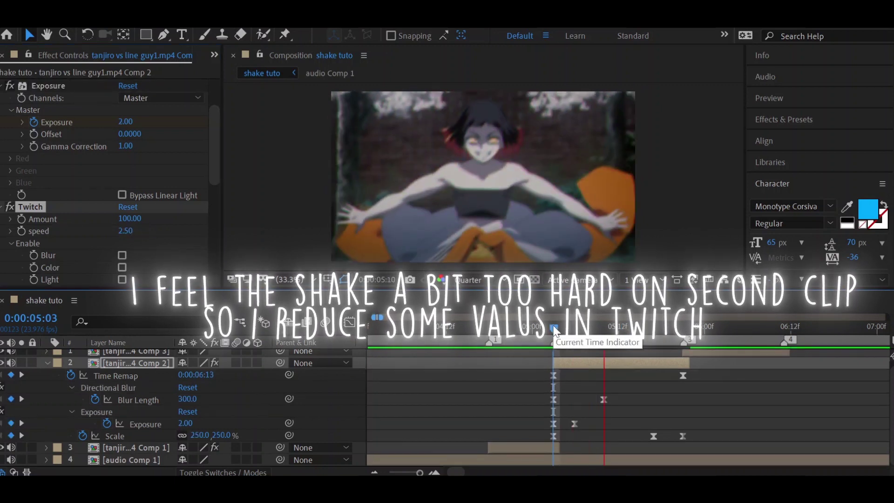
{"action": "left_click", "coordinate": [570, 331]}
{"action": "scroll", "coordinate": [86, 266], "scroll_direction": "down", "scroll_amount": 3}
{"action": "scroll", "coordinate": [86, 266], "scroll_direction": "down", "scroll_amount": 2}
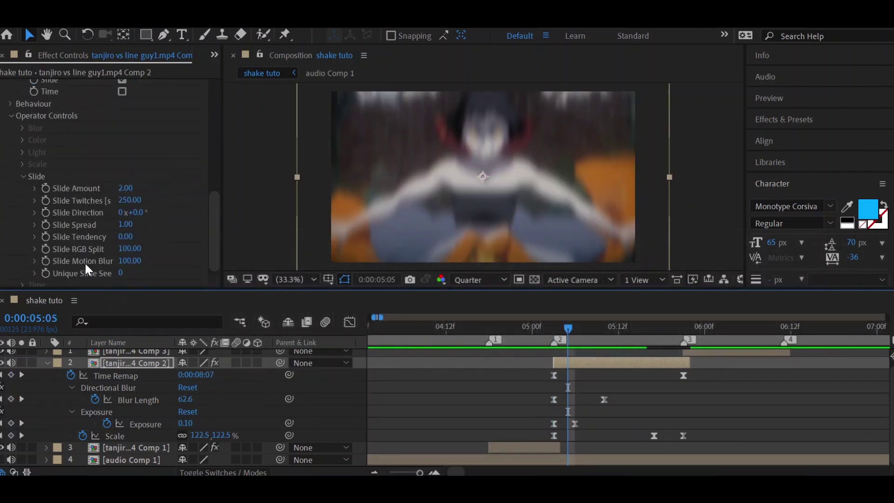
Step: Set Slide Twitches to 150 and place the playhead near the second cut
{"action": "left_click", "coordinate": [129, 200]}
{"action": "type", "text": "15"}
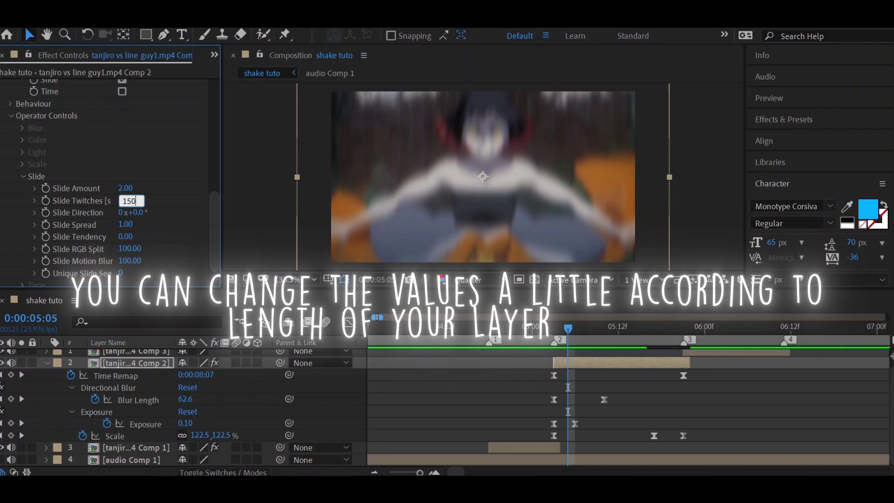
{"action": "left_click", "coordinate": [539, 329]}
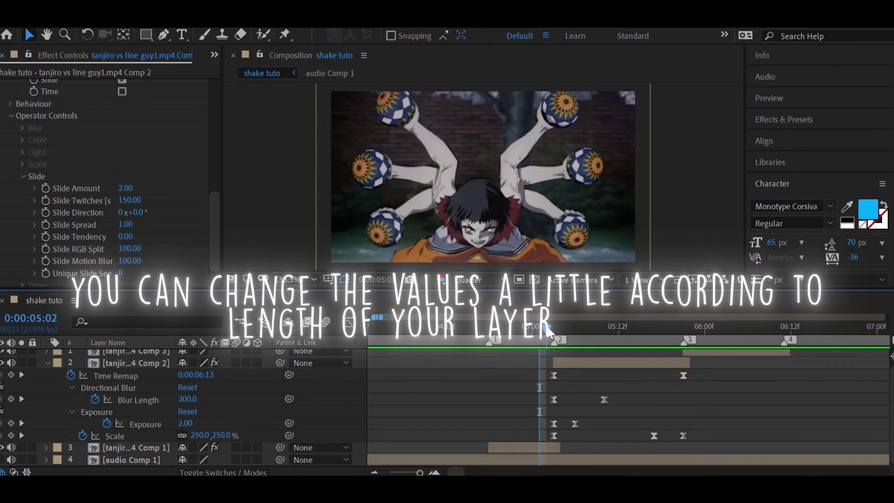
{"action": "left_click", "coordinate": [548, 328]}
Step: Preview playback from the first cut marker, then scrub into the second clip
{"action": "left_click", "coordinate": [475, 329]}
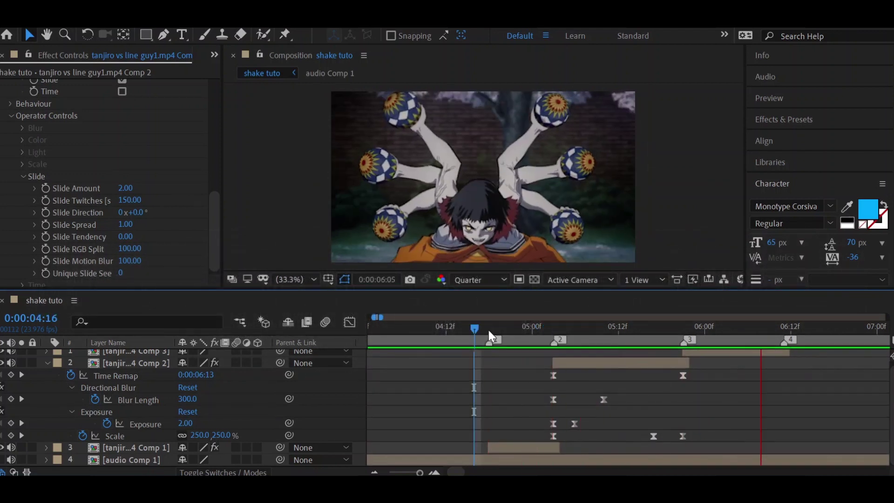
{"action": "left_click", "coordinate": [489, 329]}
{"action": "key", "text": "space"}
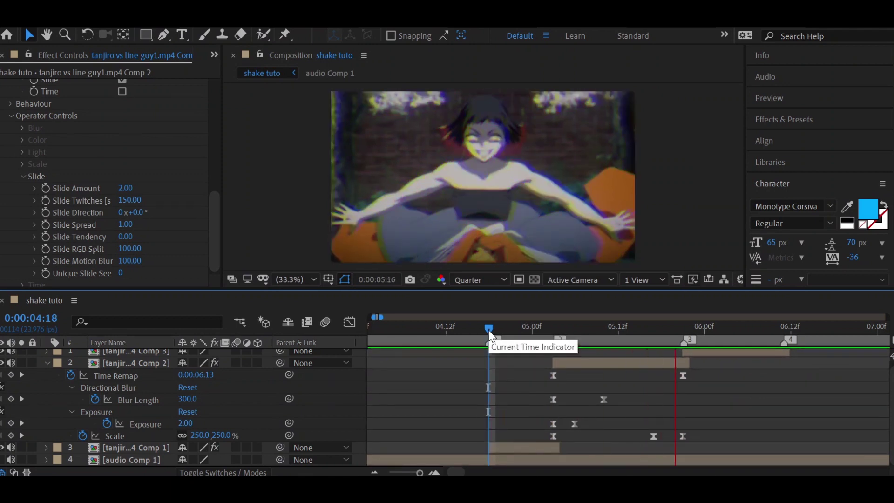
{"action": "key", "text": "space"}
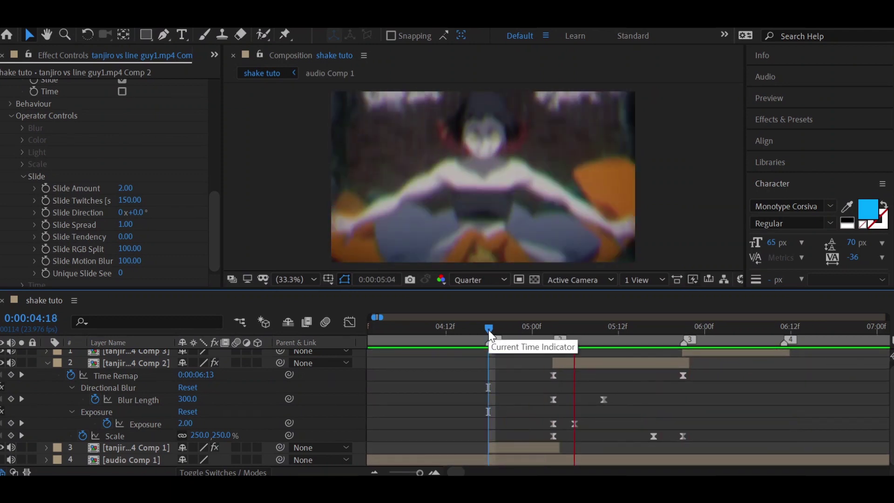
{"action": "left_click_drag", "start_coordinate": [488, 331], "coordinate": [581, 335]}
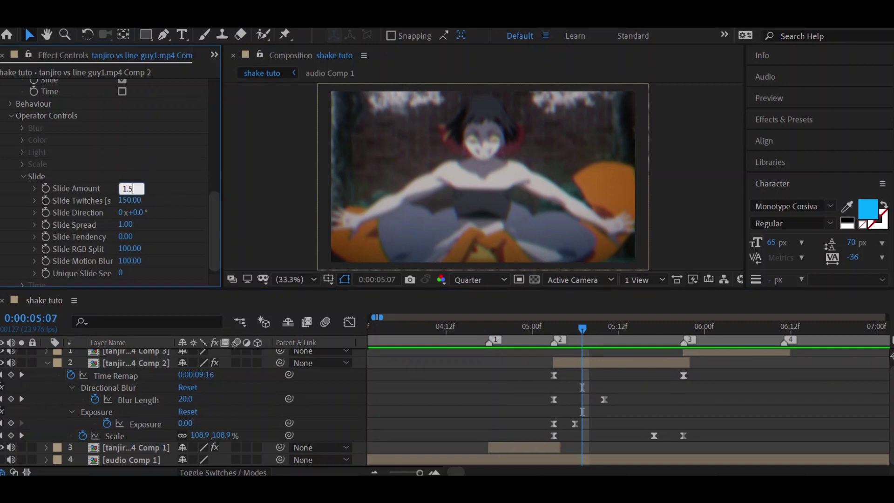
Step: Select the second clip layer and scrub from the second cut back to the first cut
{"action": "left_click", "coordinate": [567, 363]}
{"action": "left_click", "coordinate": [538, 327]}
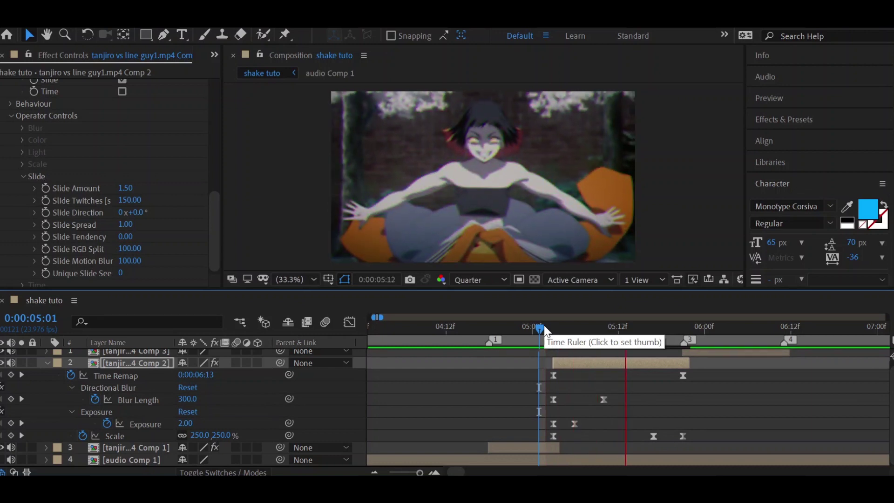
{"action": "left_click_drag", "start_coordinate": [540, 326], "coordinate": [483, 326]}
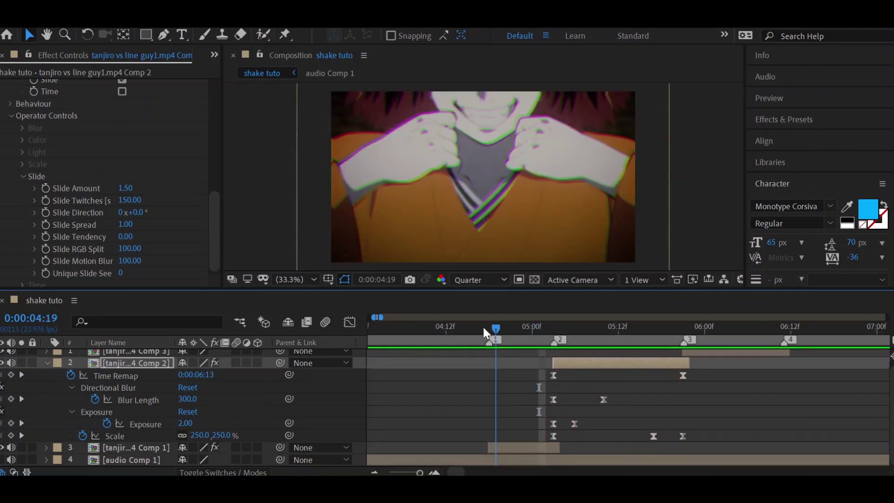